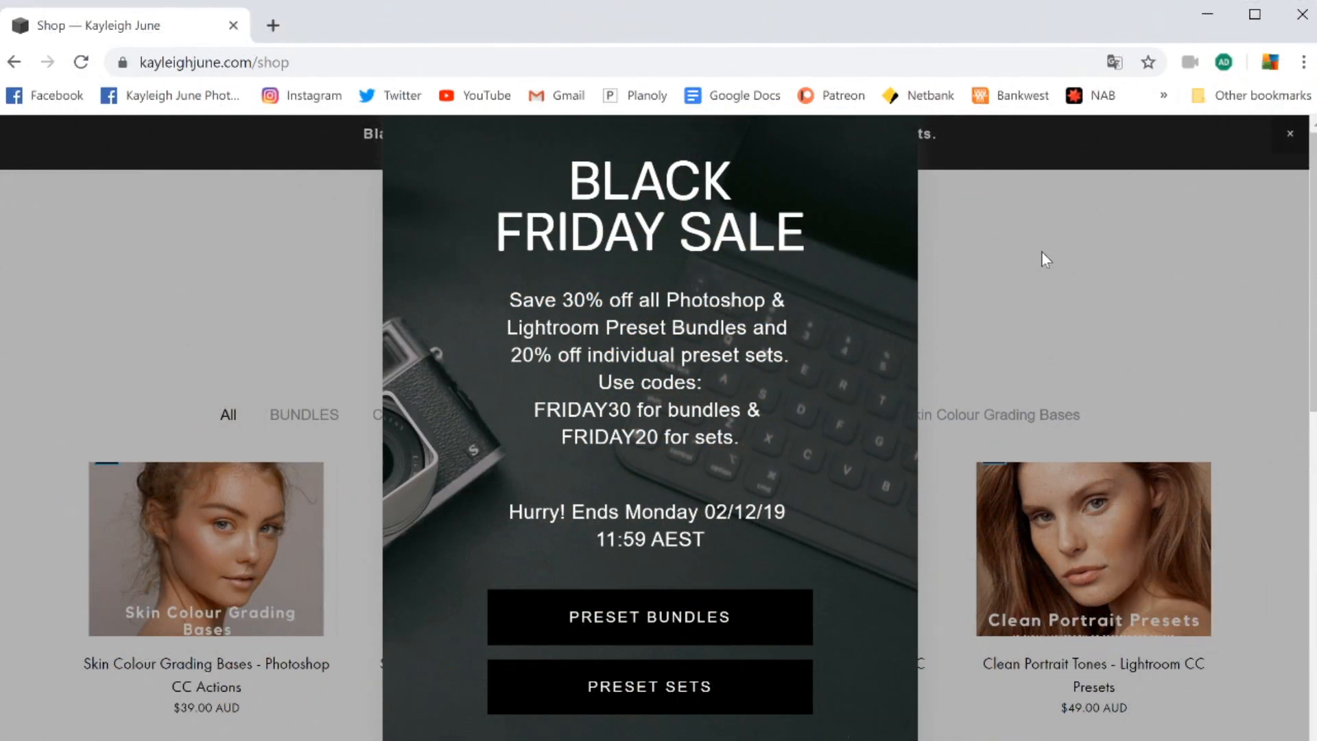
- Browse the shop's preset bundles and its full catalogue of Photoshop actions and Lightroom presets
click(644, 620)
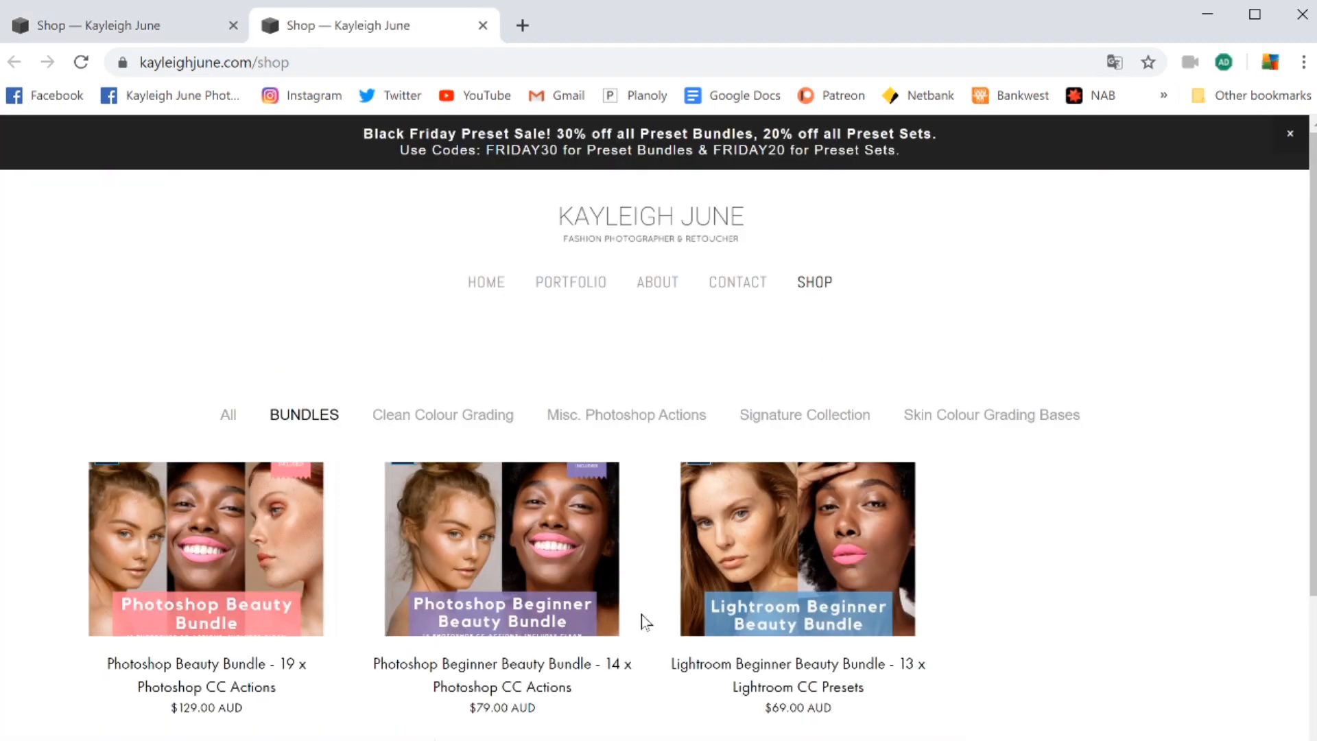
click(227, 417)
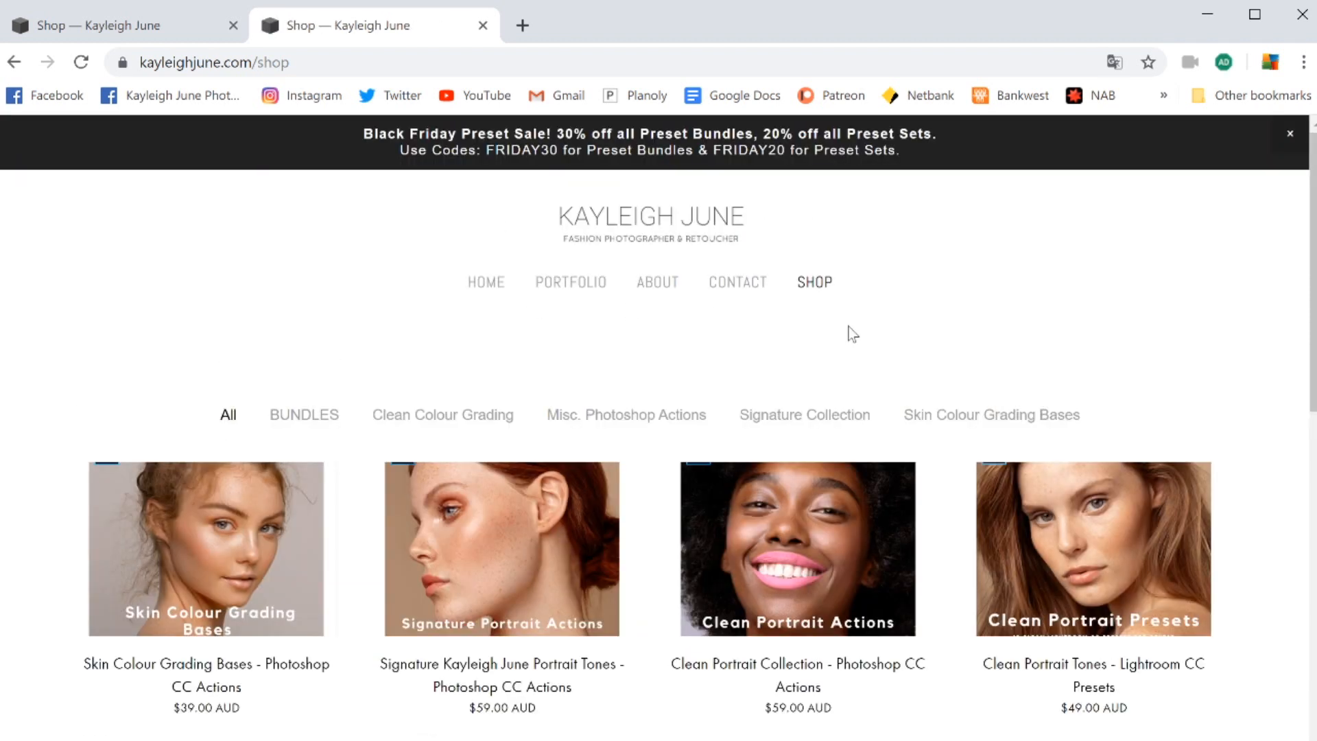
scroll(911, 344, down, 3)
scroll(912, 351, down, 5)
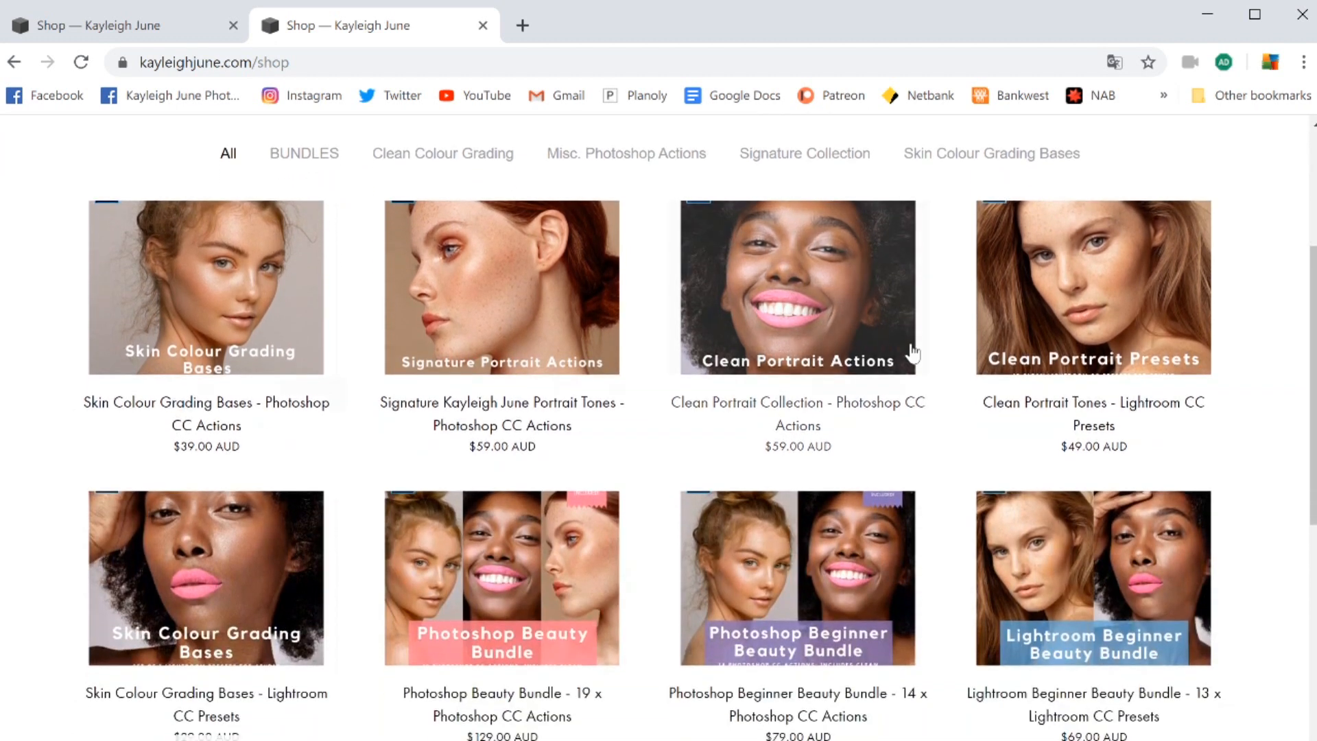
scroll(912, 352, up, 5)
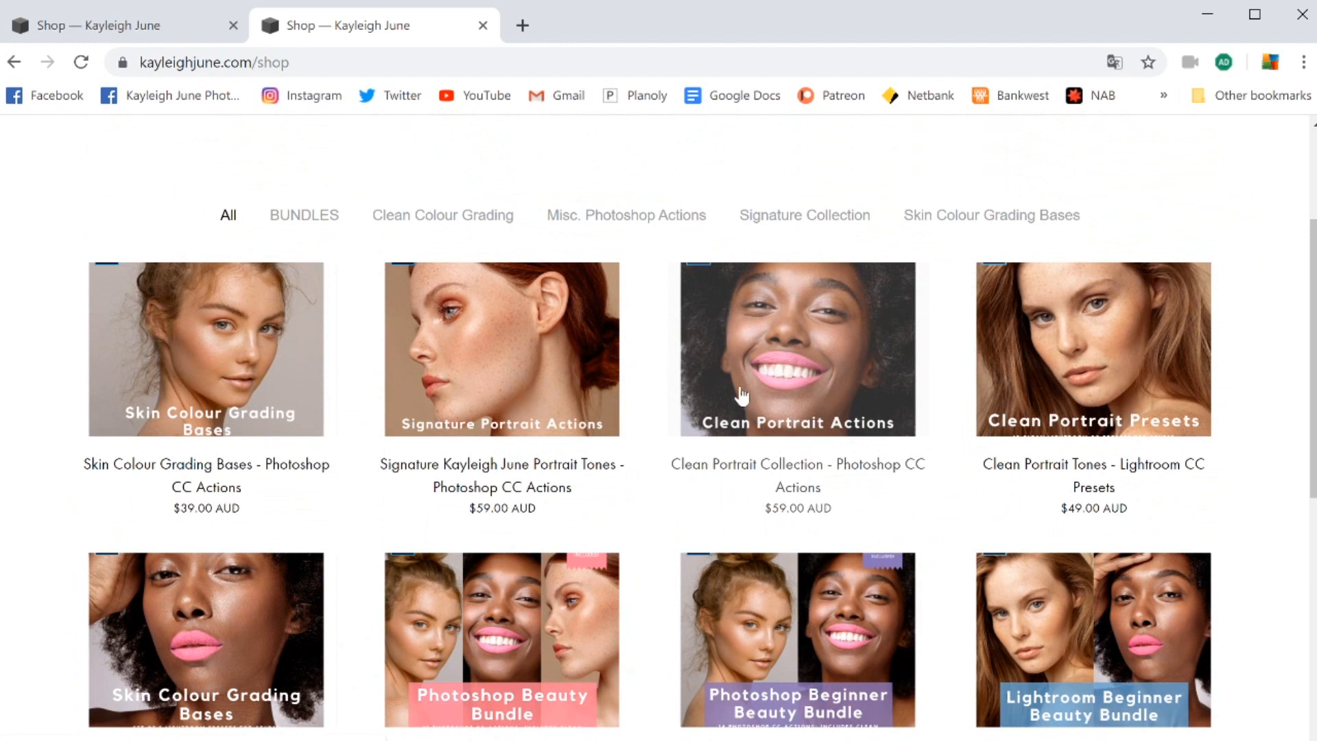
- Open the Photoshop Beauty Bundle with 19 Photoshop CC Actions and read its description
click(501, 628)
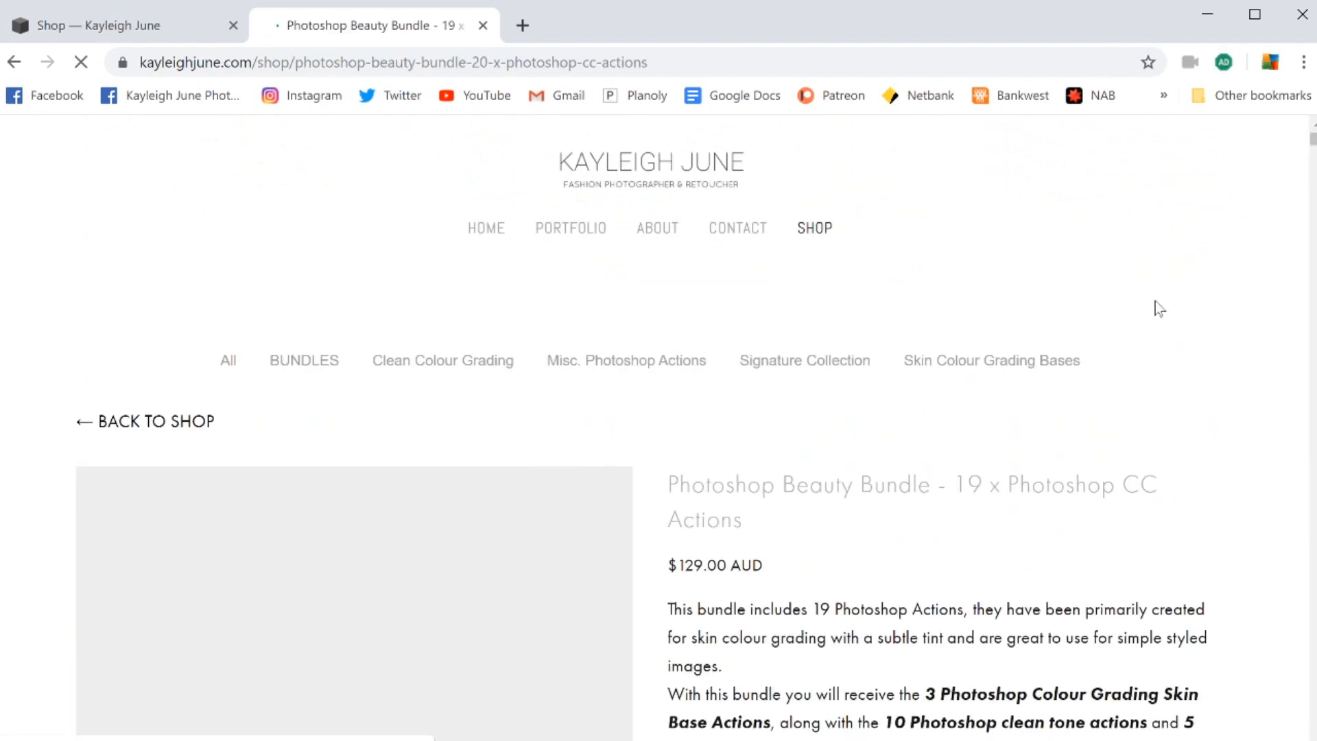
scroll(1158, 307, down, 5)
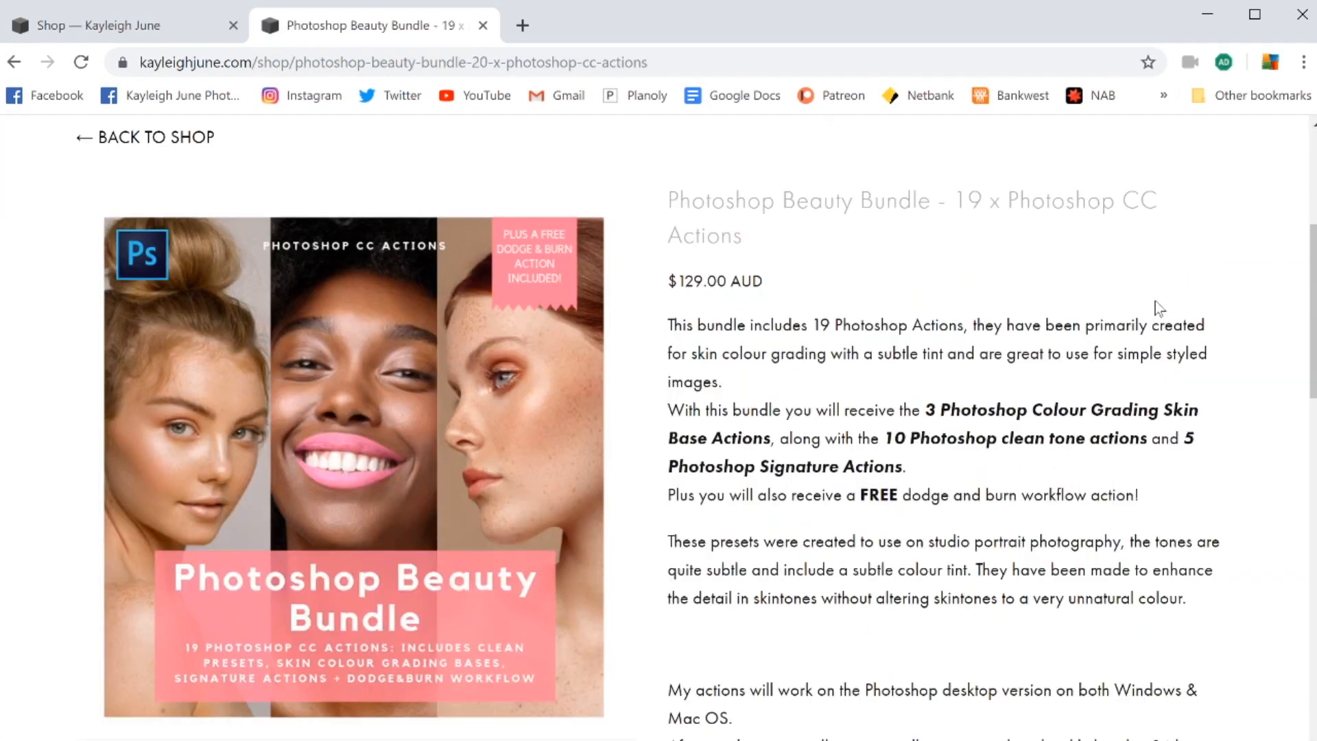
scroll(1160, 309, down, 6)
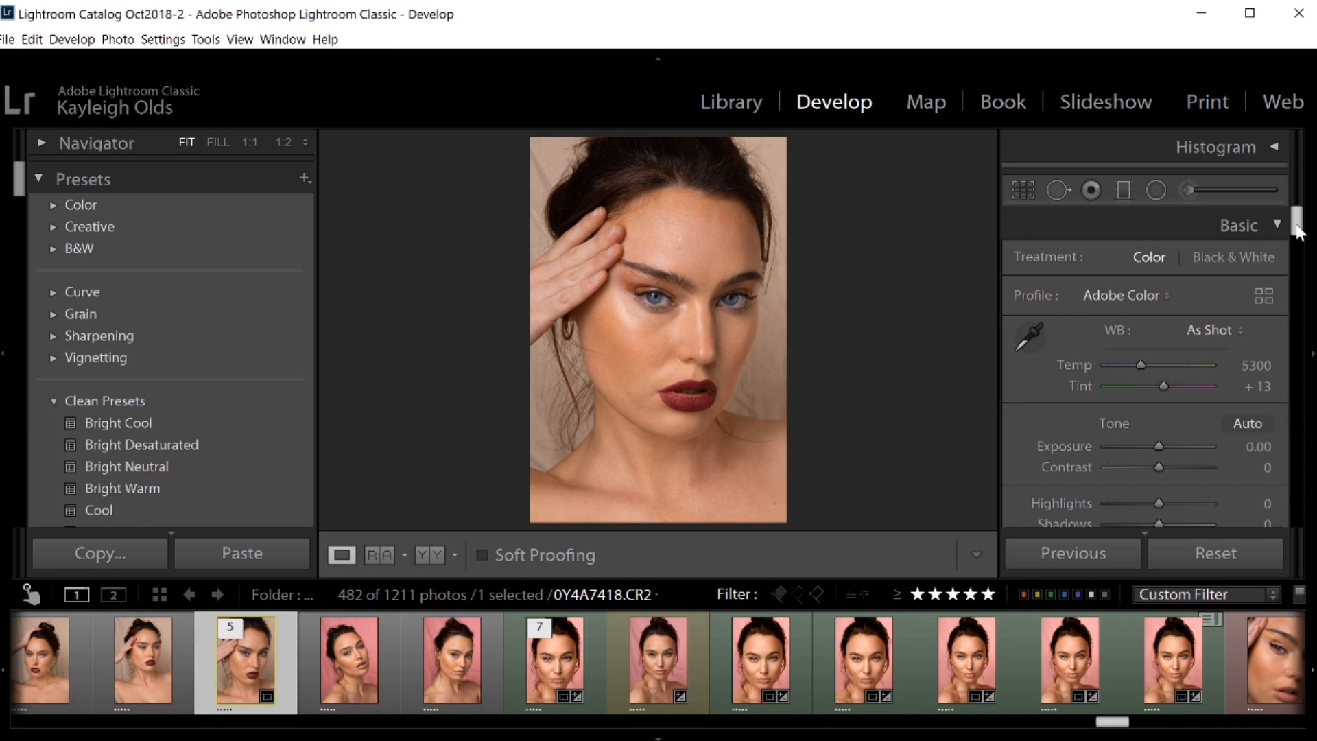
- In Lightroom Classic, set the portrait's Exposure to +0.44, Highlights to +32, Shadows to +4 and Whites to +9
scroll(1298, 233, down, 3)
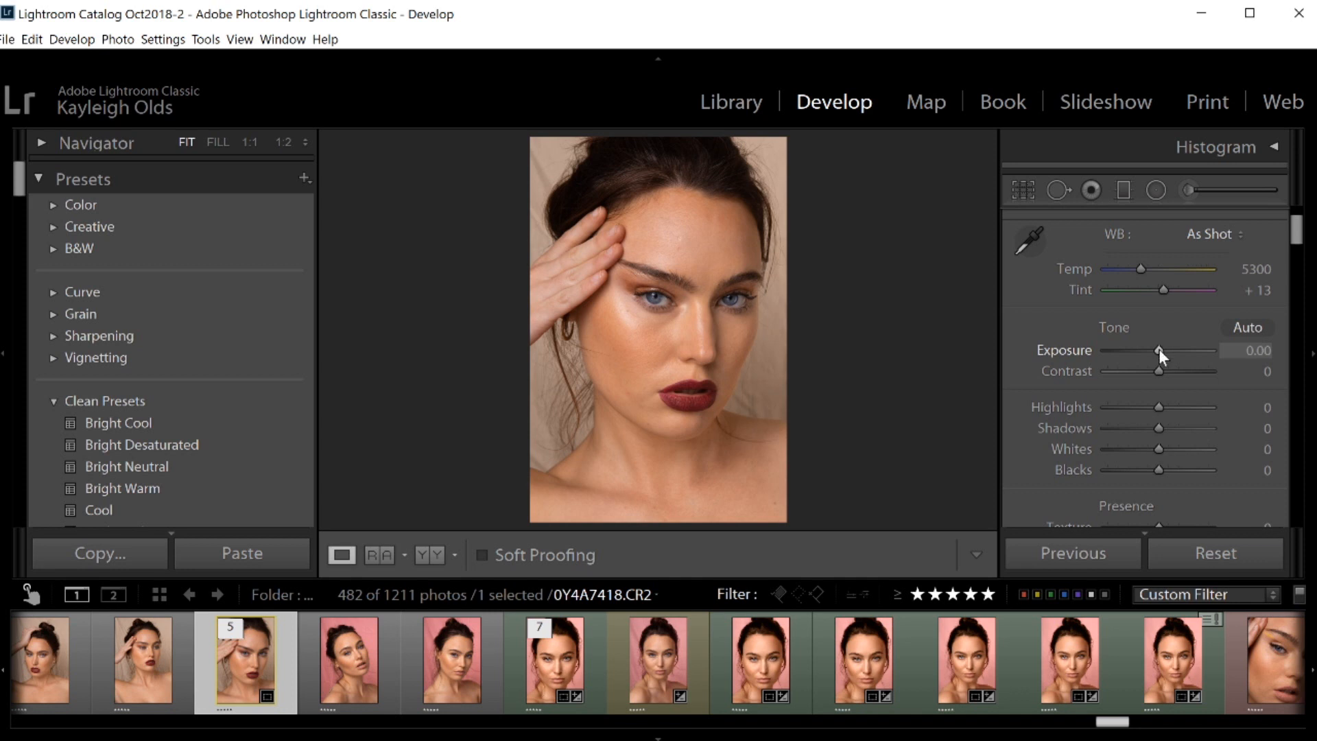
drag(1159, 348, 1162, 344)
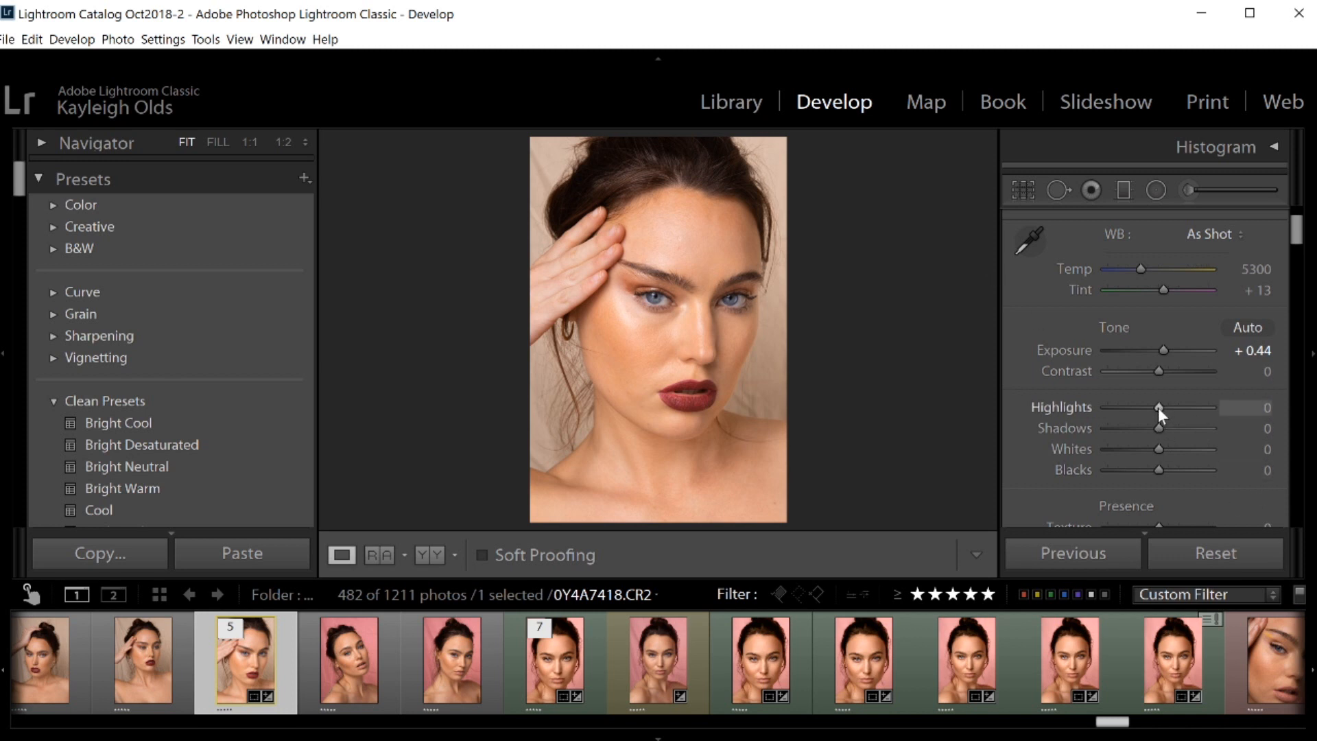
drag(1158, 408, 1175, 409)
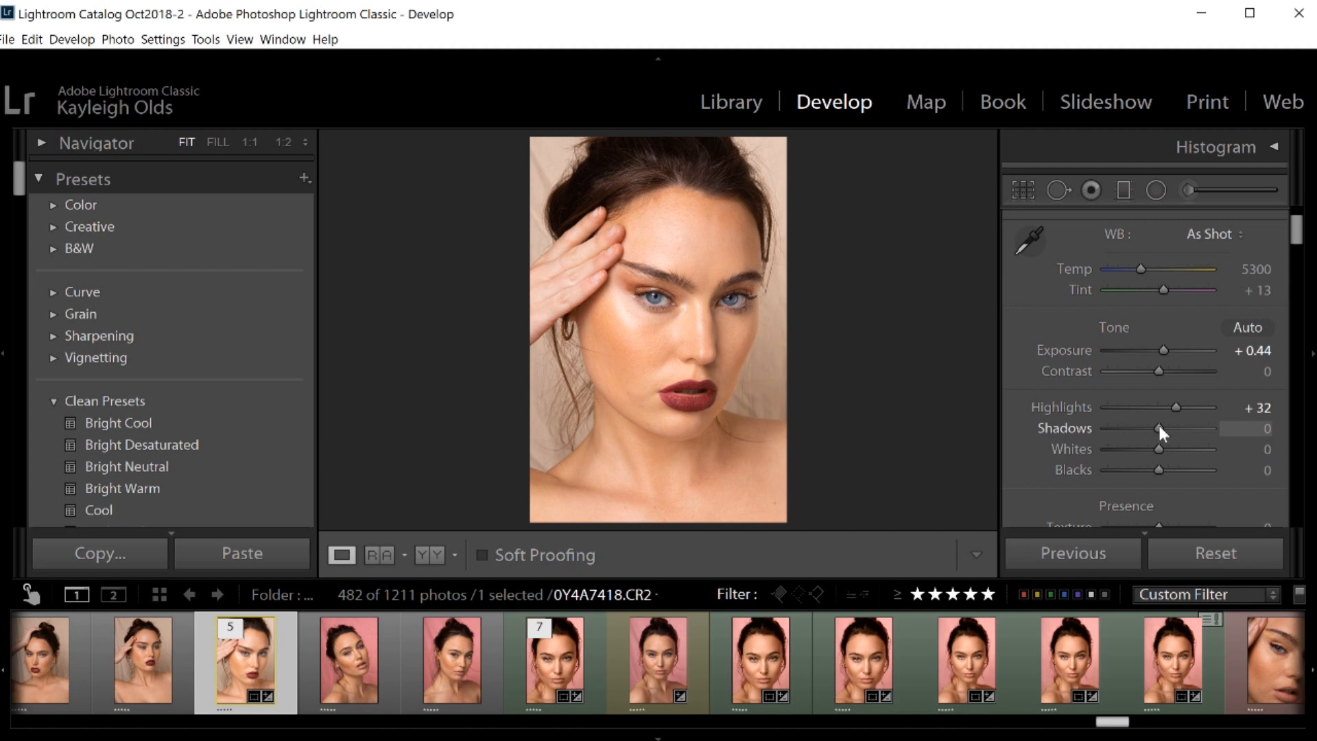
drag(1158, 424, 1162, 426)
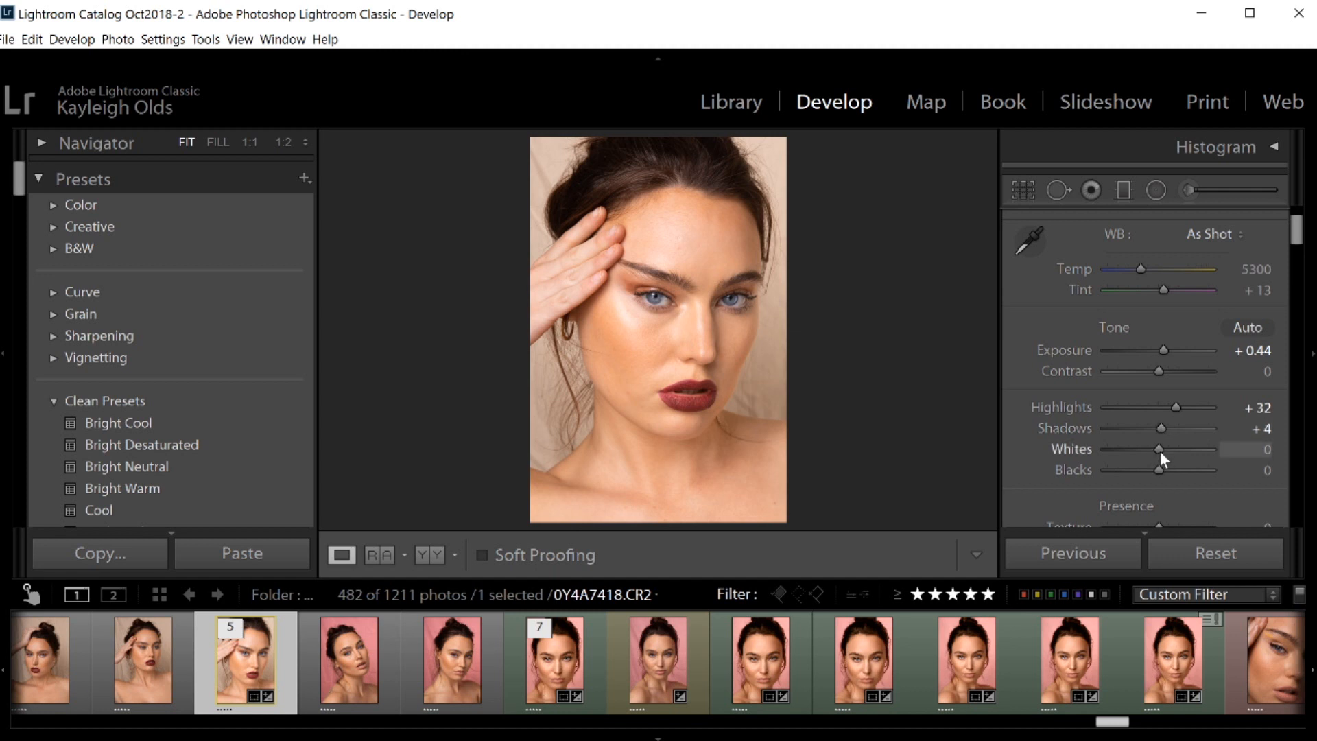
drag(1159, 451, 1164, 447)
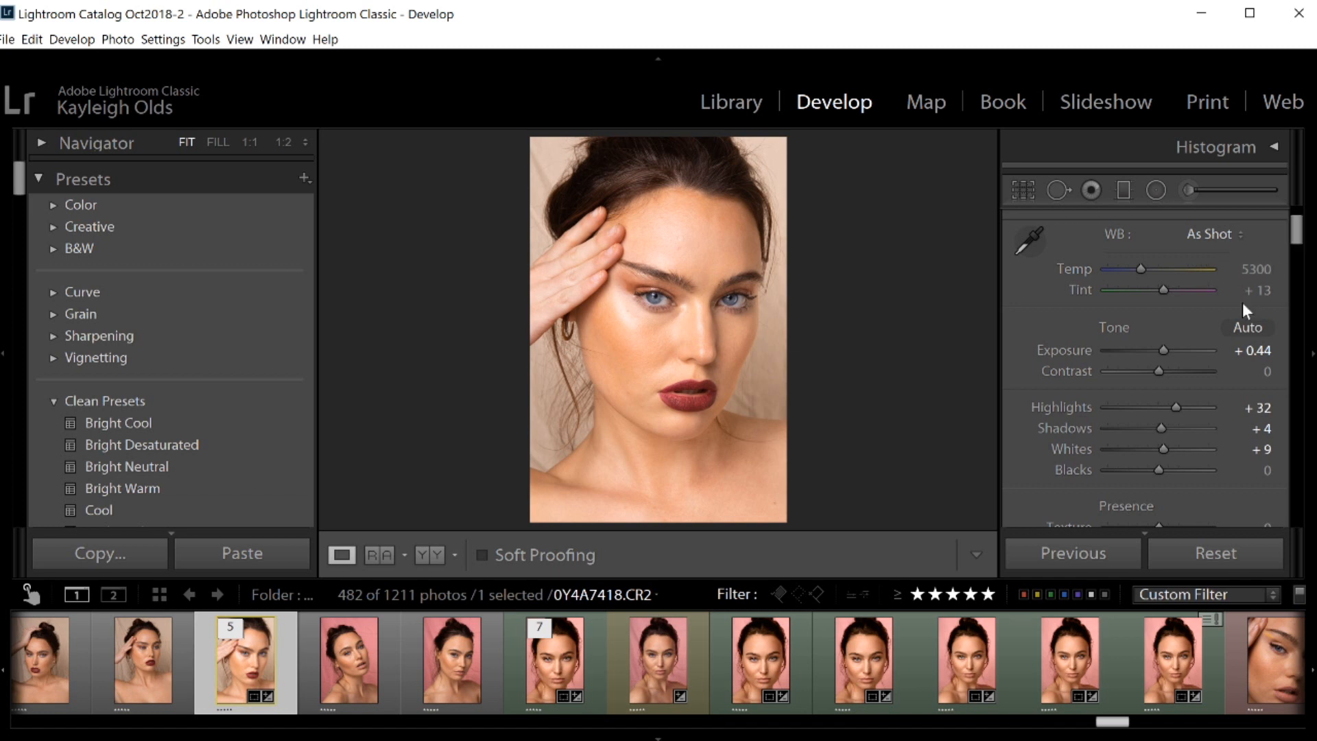
- Set the portrait's Texture to +4 and Clarity to +6
scroll(1242, 302, down, 3)
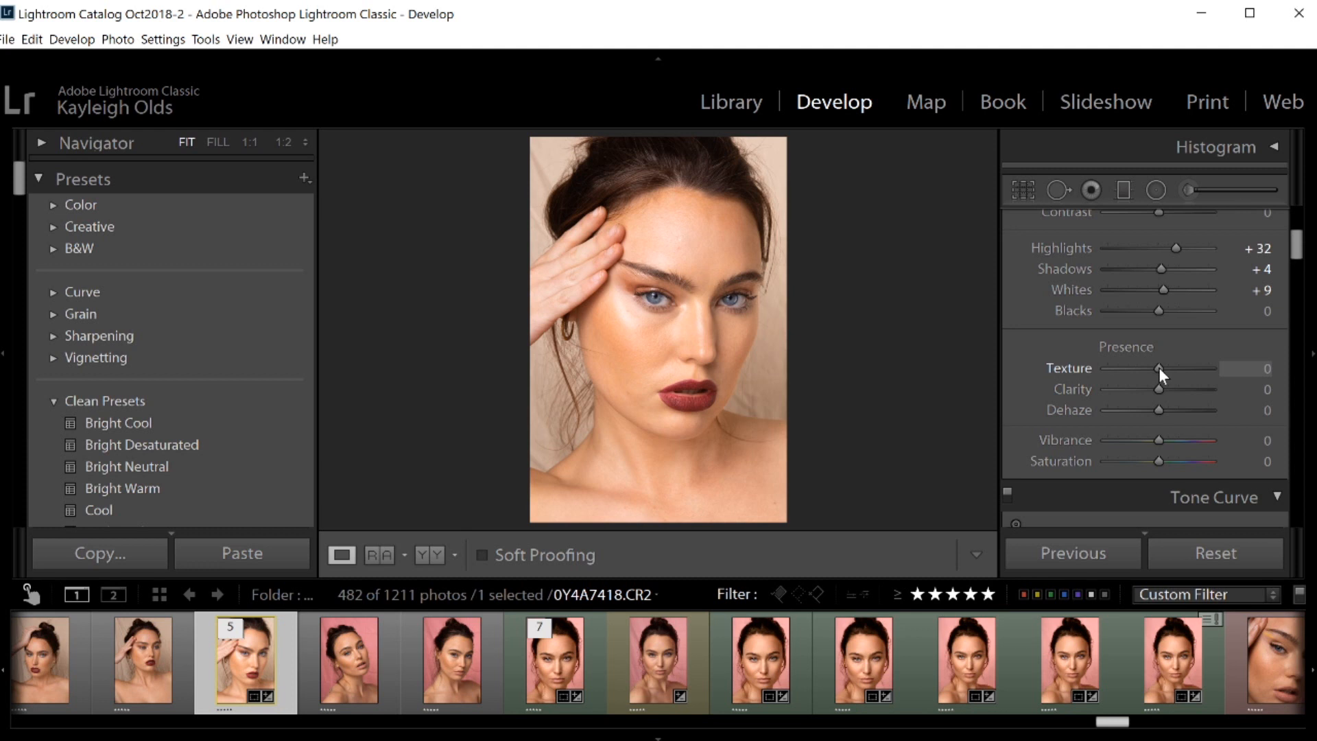
drag(1158, 368, 1161, 367)
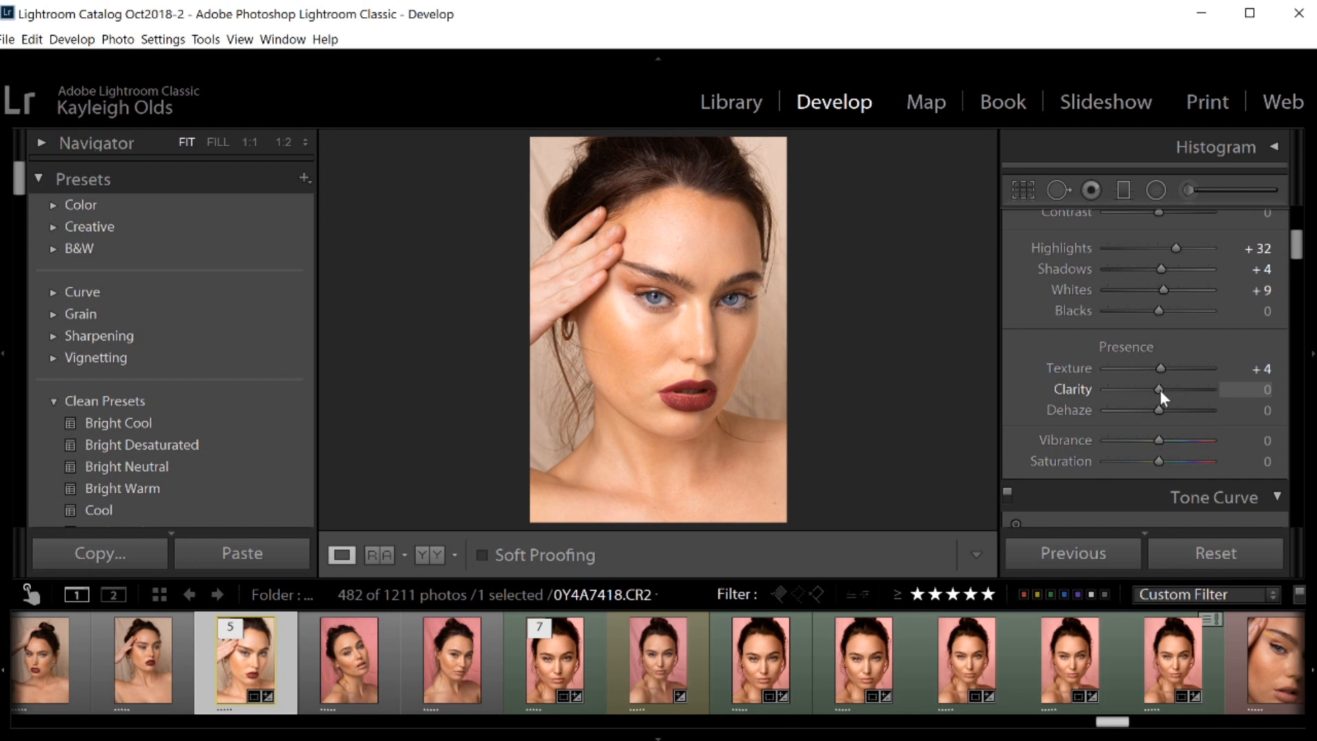
drag(1160, 390, 1163, 389)
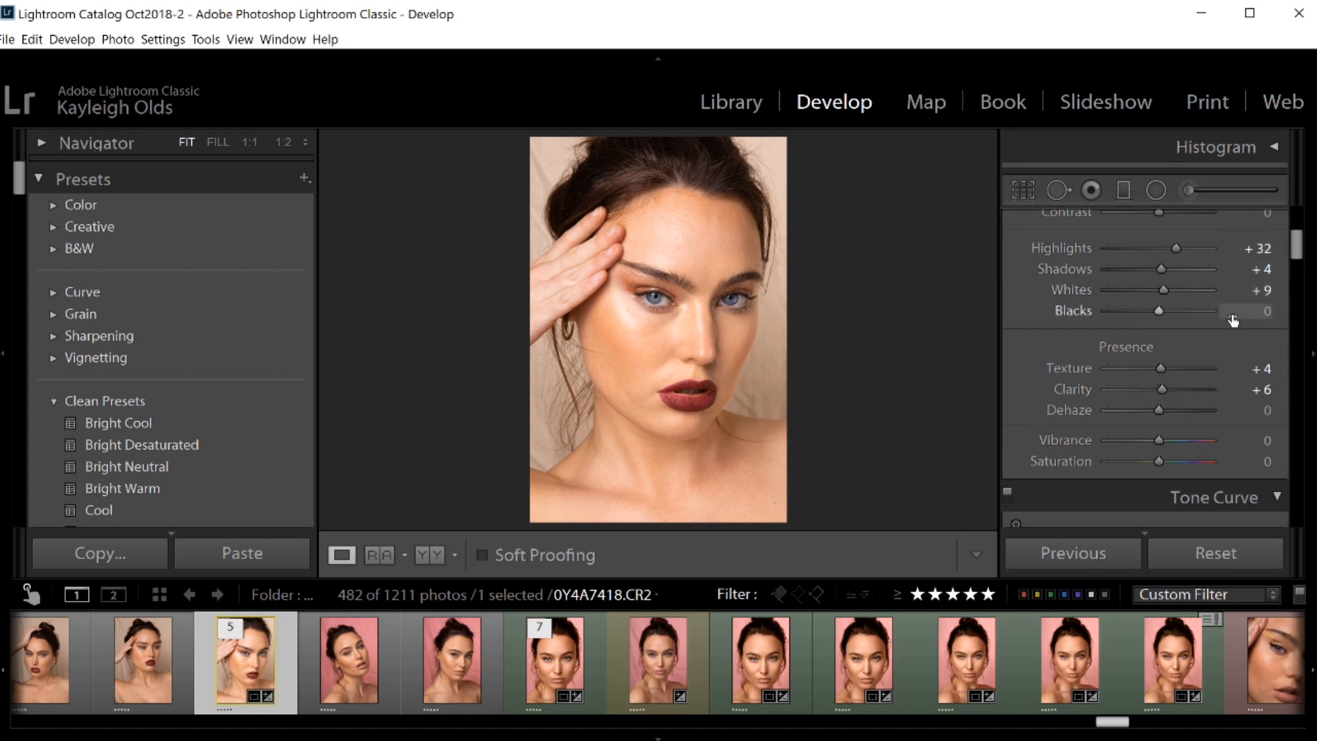
- Add a point in the upper quarter of the Red channel tone curve and raise it slightly, to about 74.5 / 75.7 %
scroll(1233, 320, down, 8)
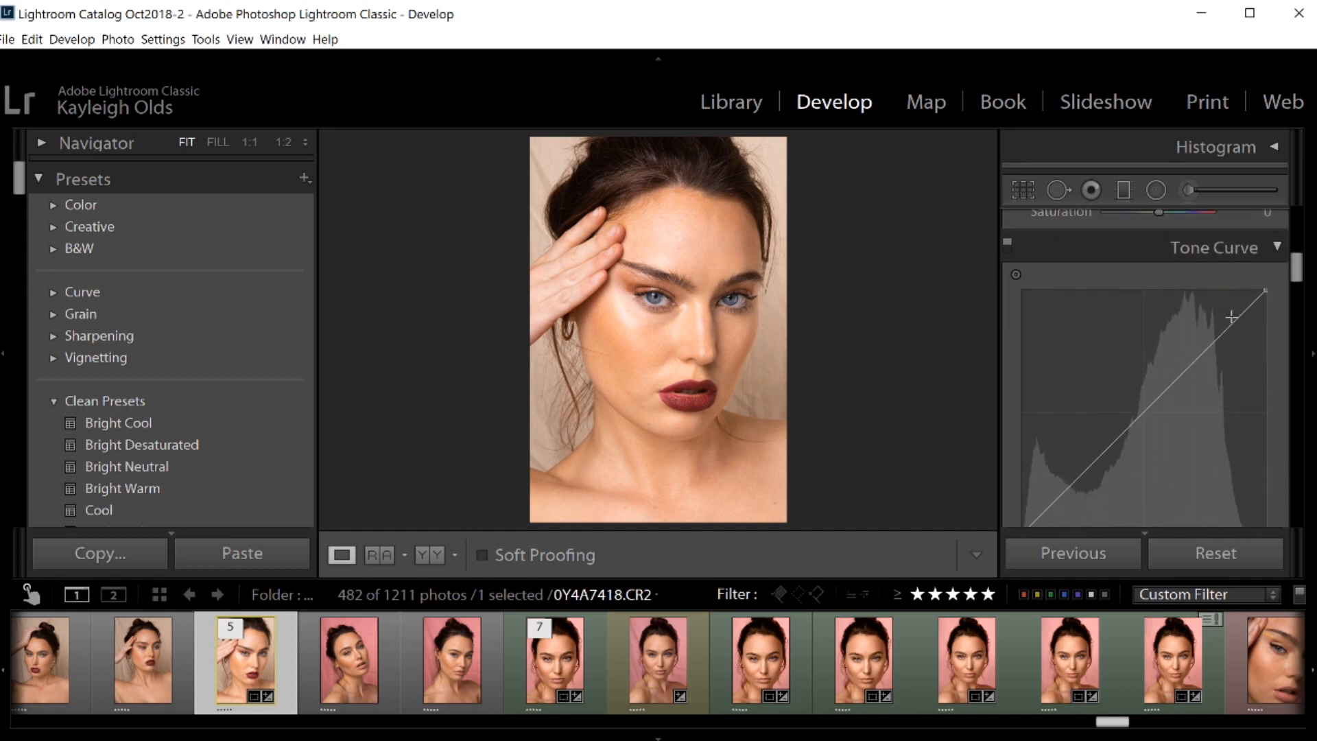
scroll(1232, 317, down, 1)
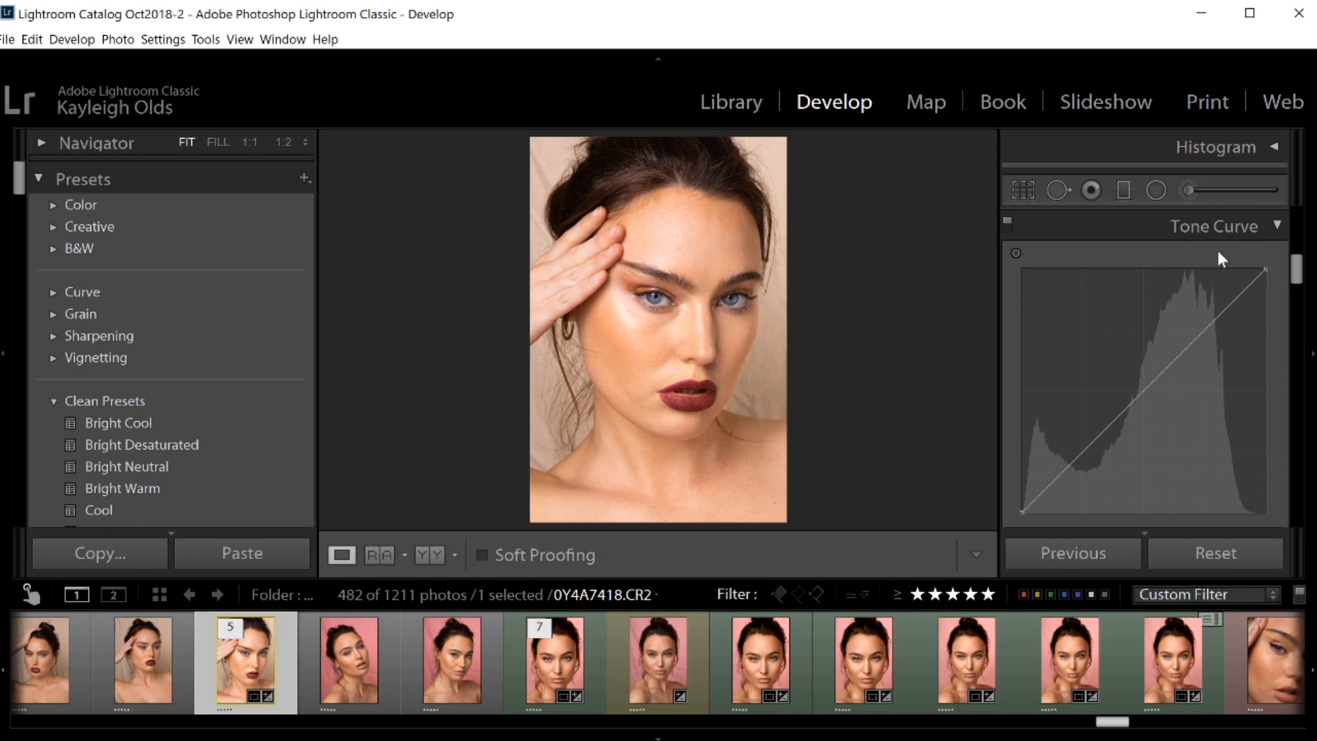
drag(1299, 271, 1299, 288)
click(1191, 383)
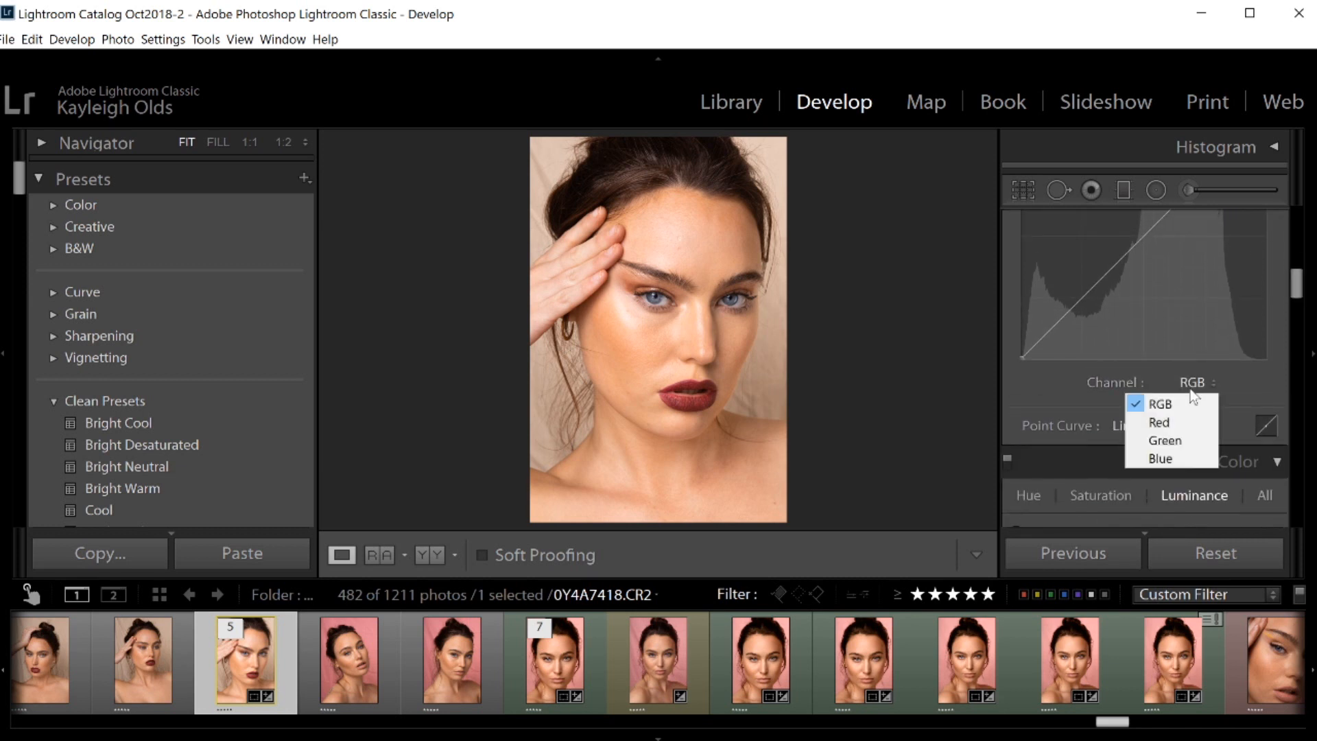
click(1159, 422)
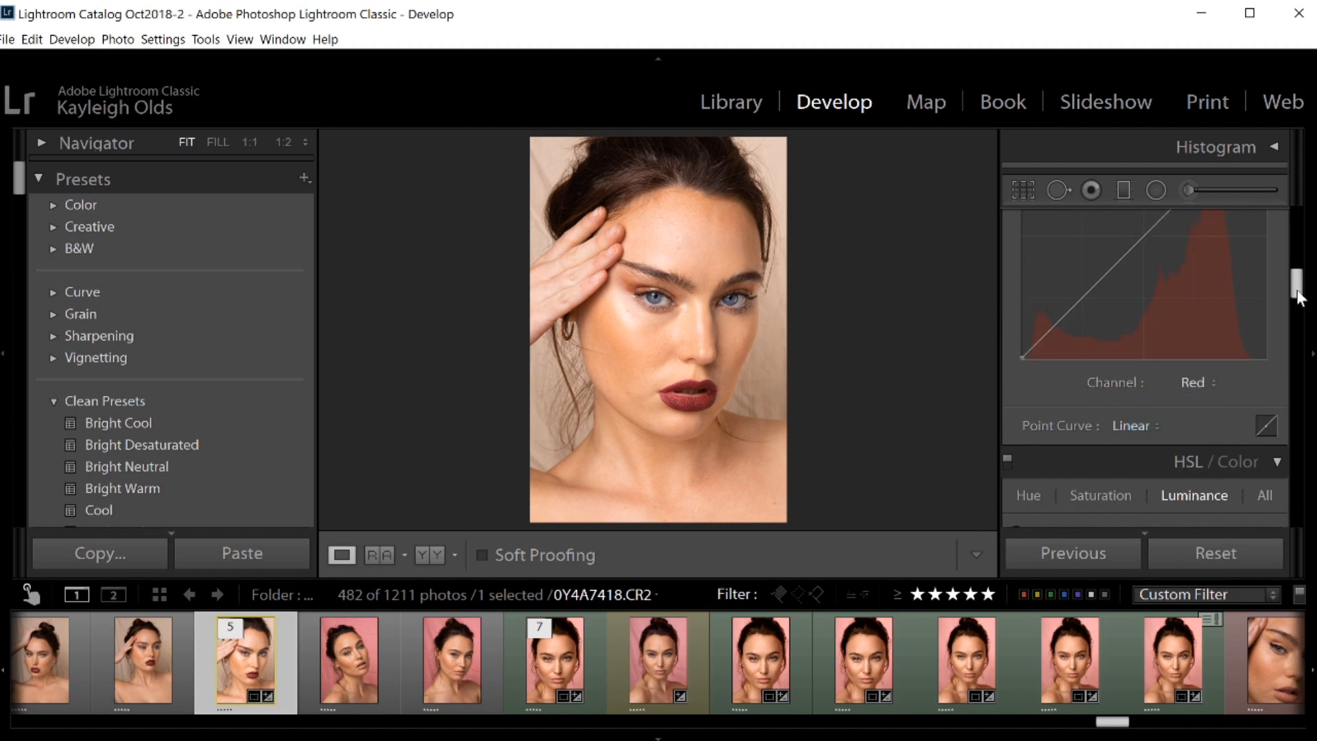
drag(1299, 295, 1299, 285)
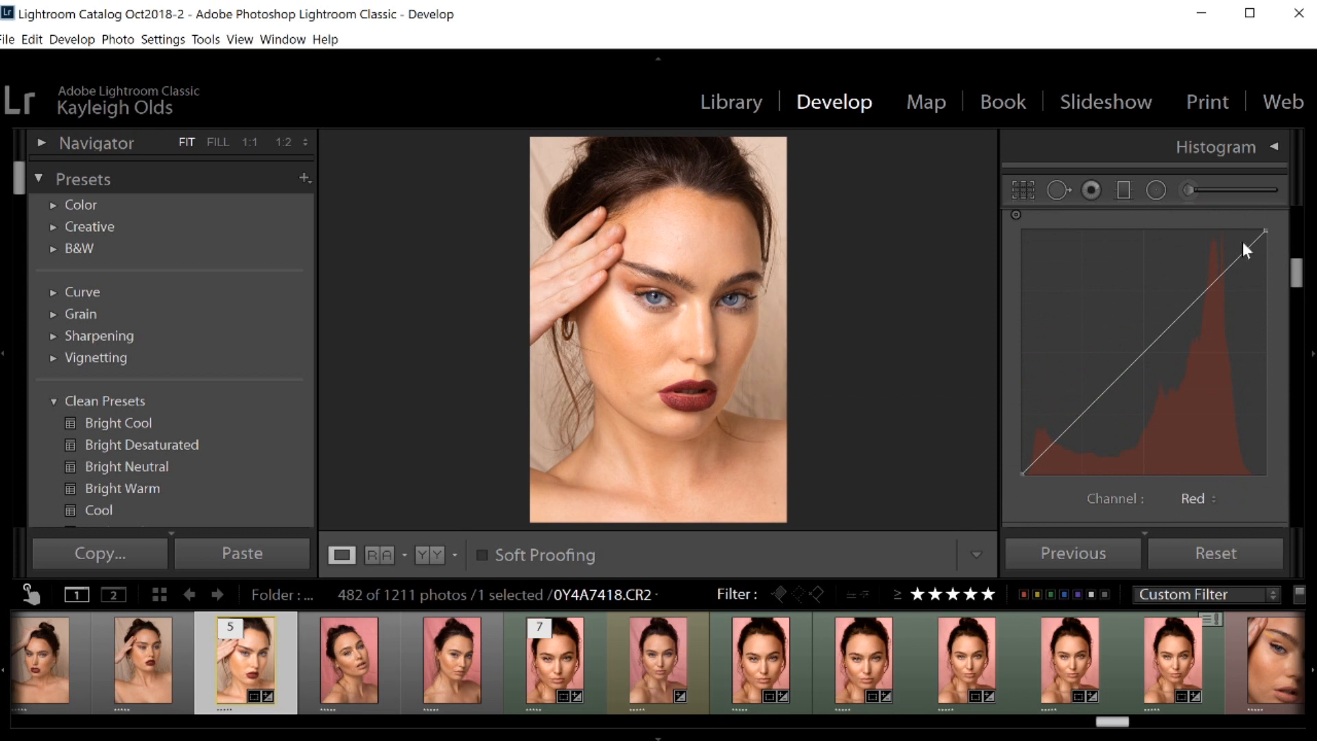
click(1203, 293)
drag(1203, 292, 1206, 291)
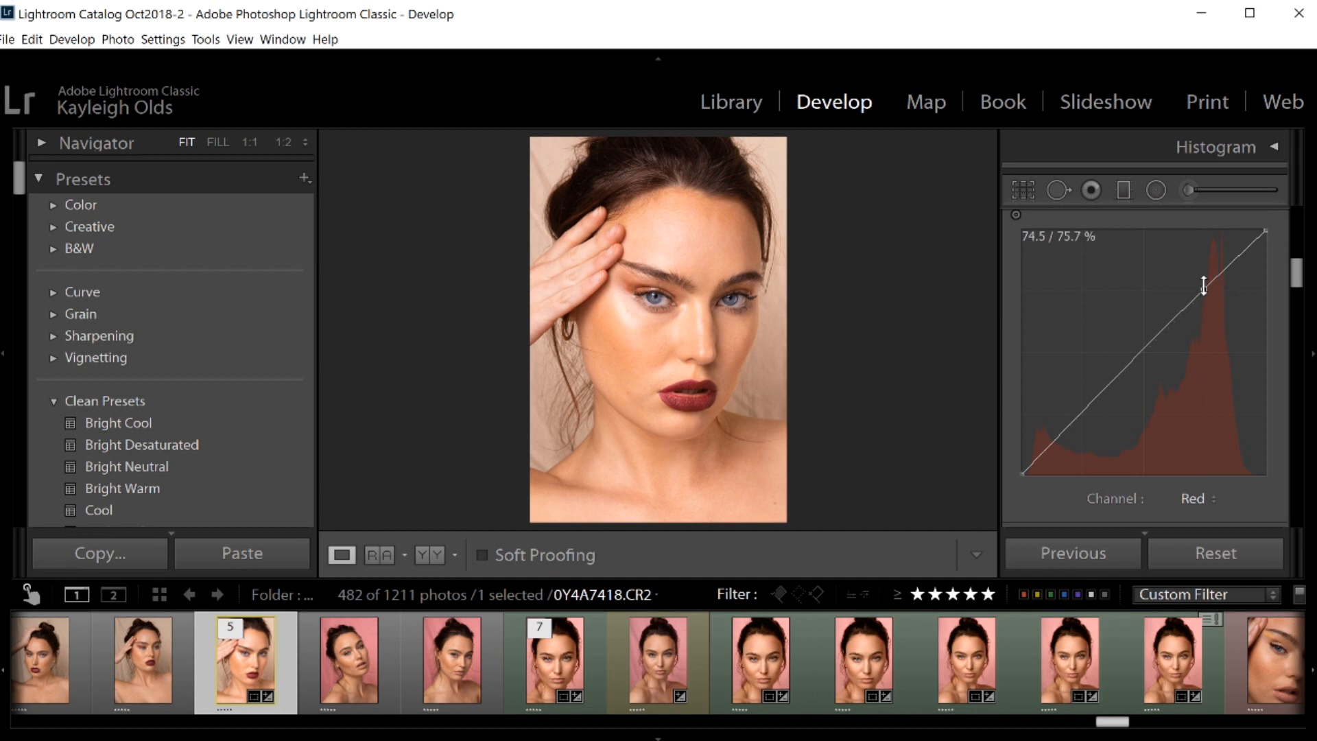
- Shape the Green channel tone curve with a point anchoring the shadows and a slightly raised point in the highlights
click(1200, 499)
click(1160, 555)
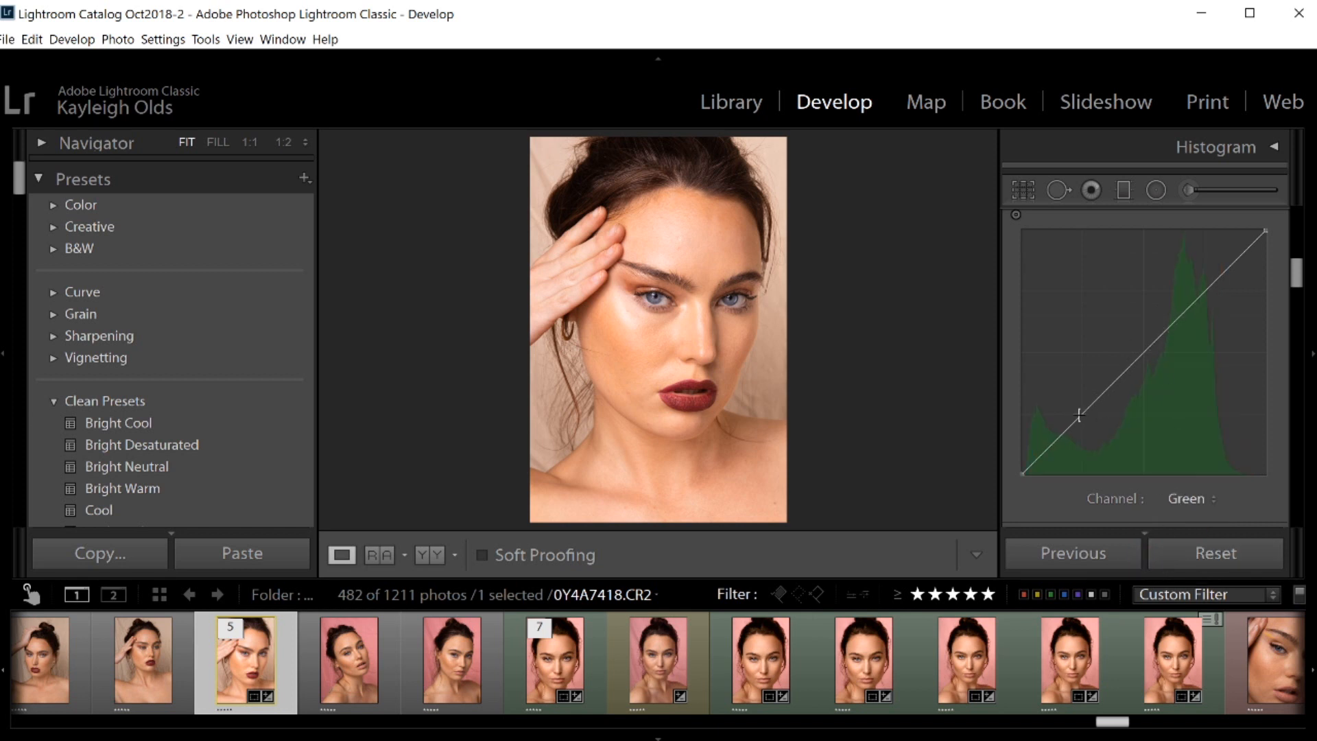
drag(1080, 417, 1069, 427)
click(1214, 282)
drag(1215, 282, 1212, 280)
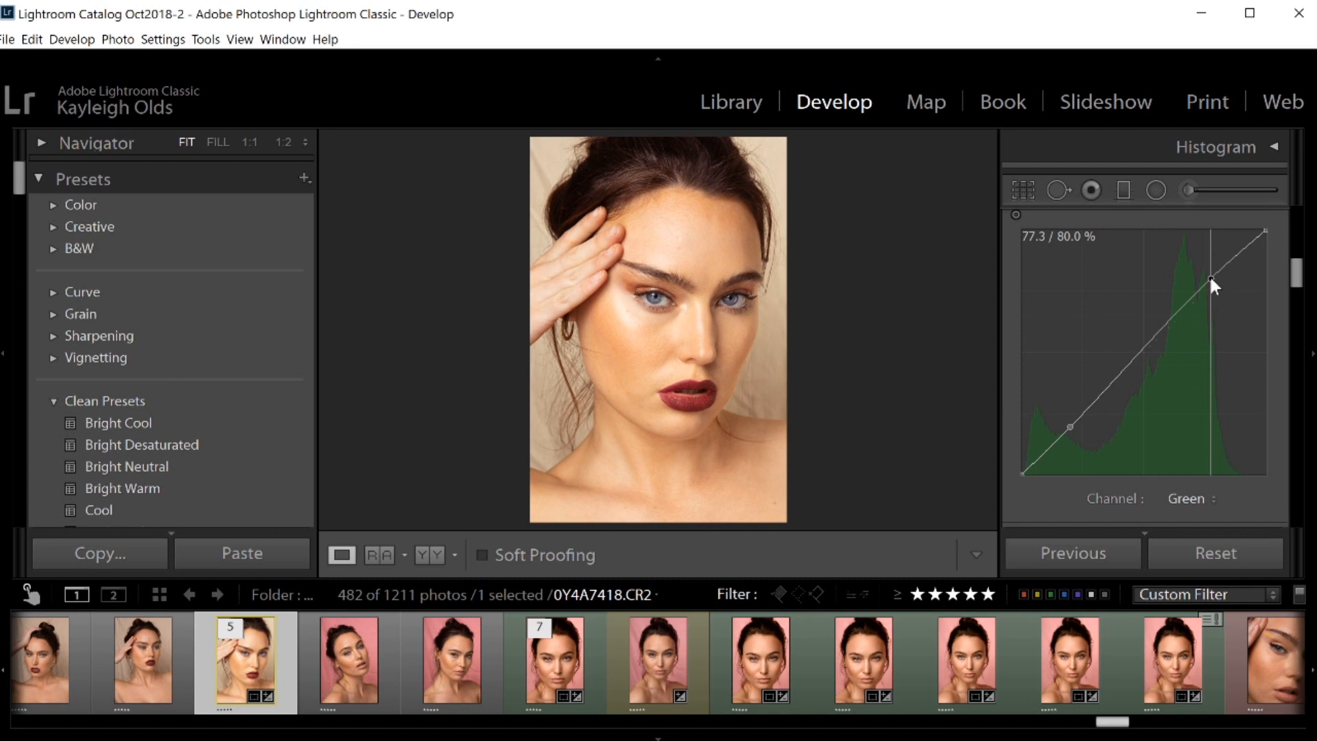
drag(1211, 281, 1213, 279)
drag(1212, 276, 1221, 271)
- Shape the Blue channel tone curve with a slightly raised shadow point and a lowered highlight point
click(1185, 500)
click(1155, 574)
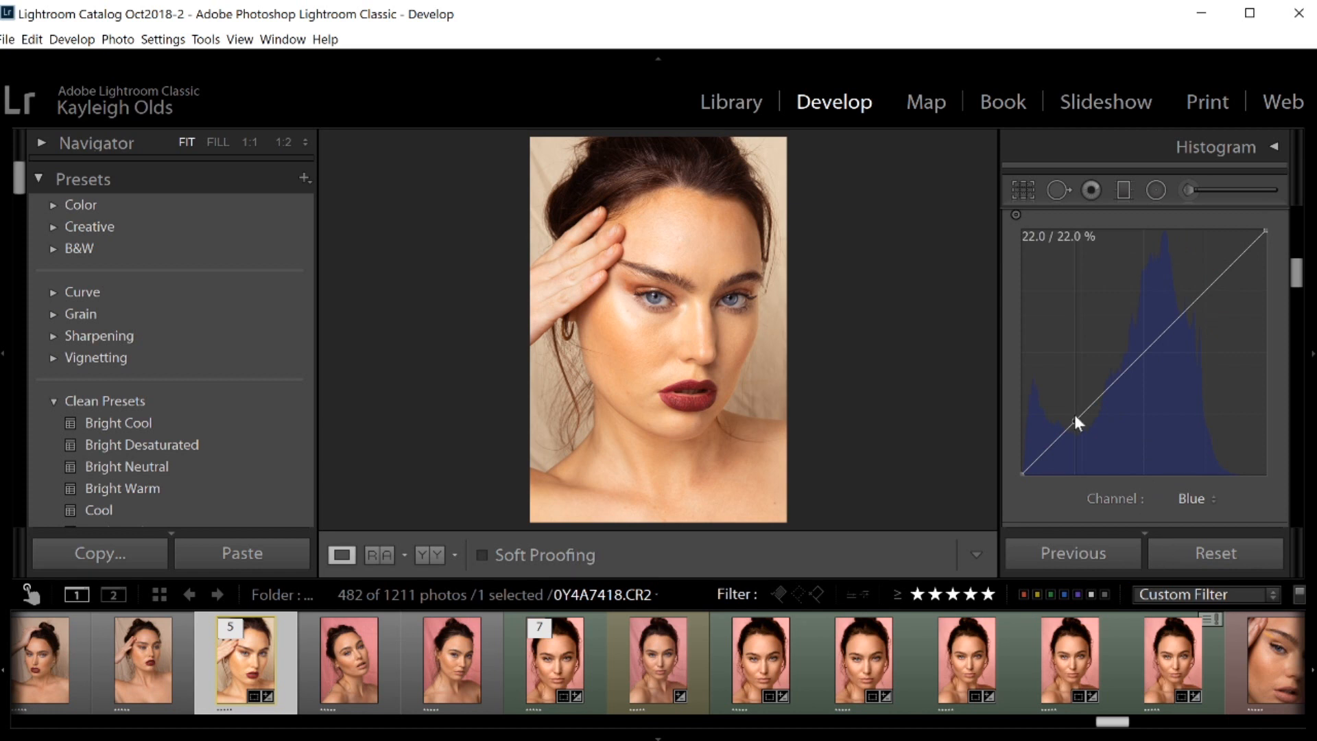
drag(1075, 420, 1074, 415)
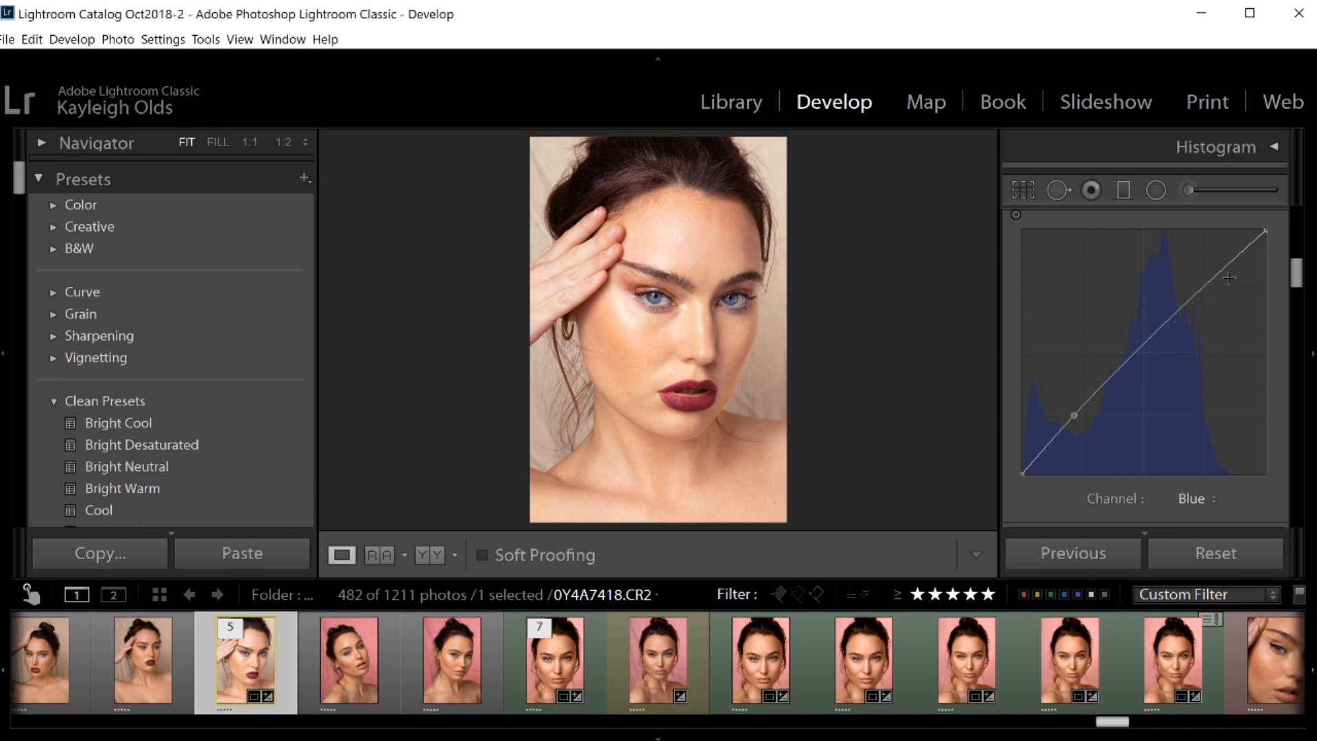
drag(1211, 277, 1211, 289)
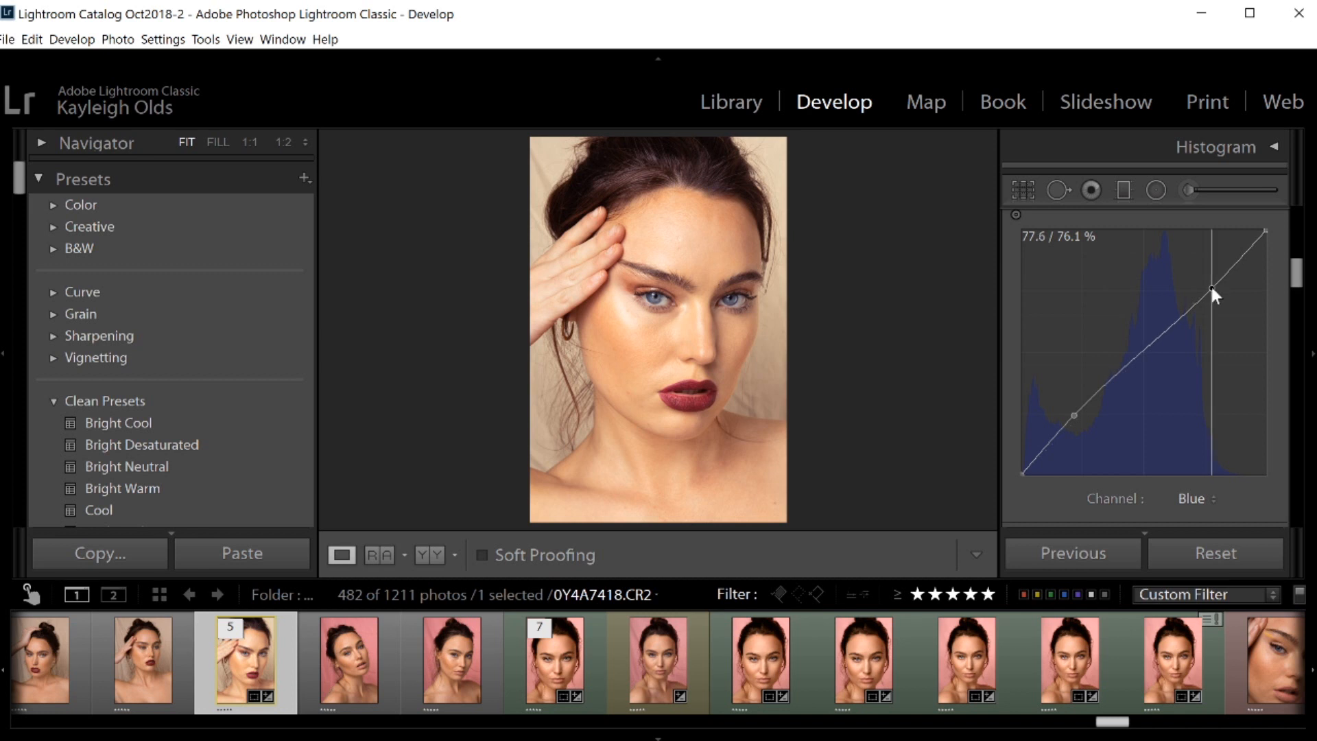
drag(1212, 289, 1228, 275)
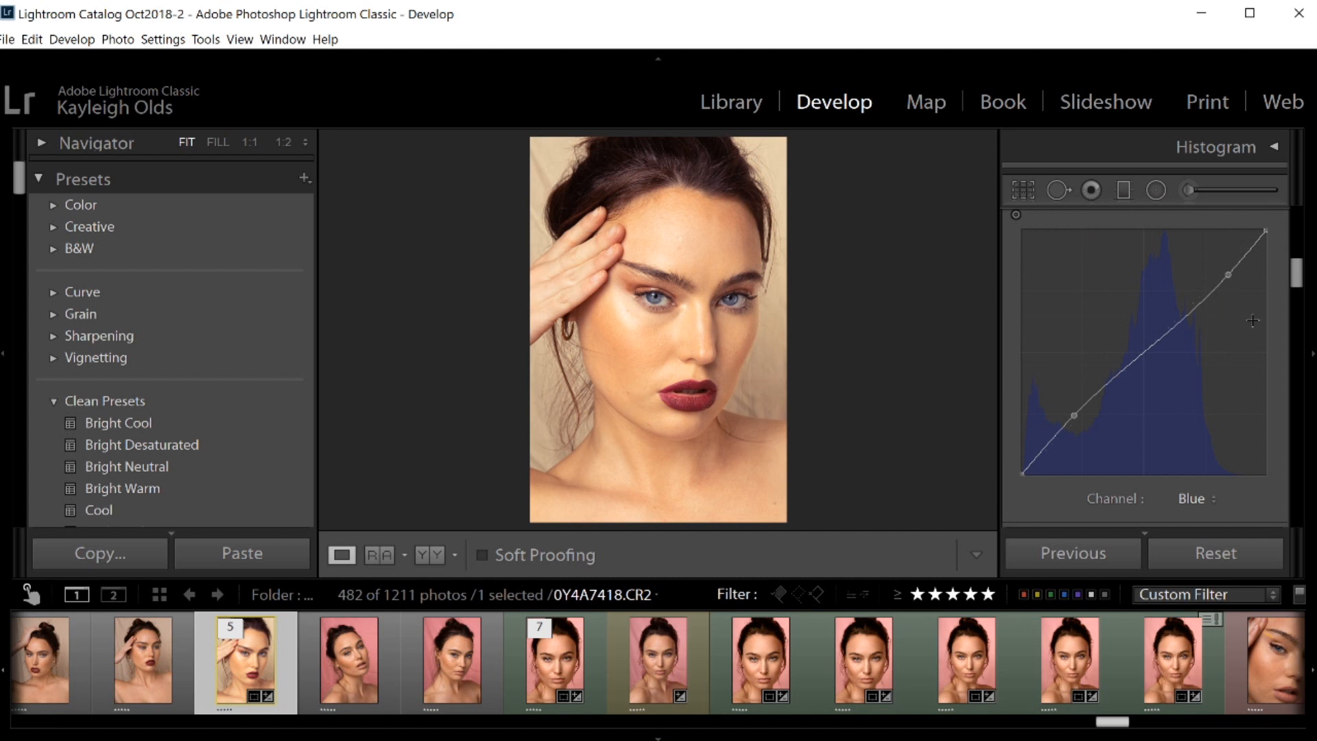
- Set the HSL Hue of Orange to -12 and of Yellow to -7
scroll(1259, 293, down, 1)
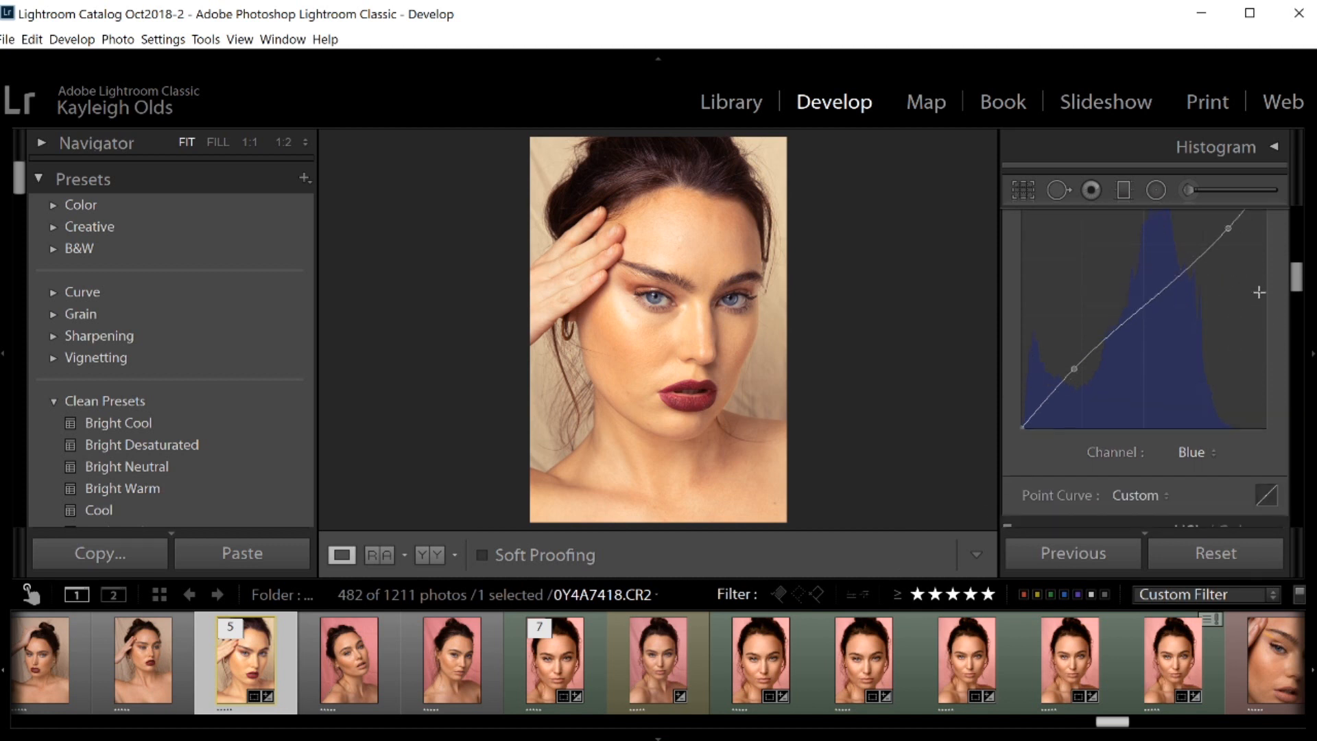
scroll(1259, 292, down, 5)
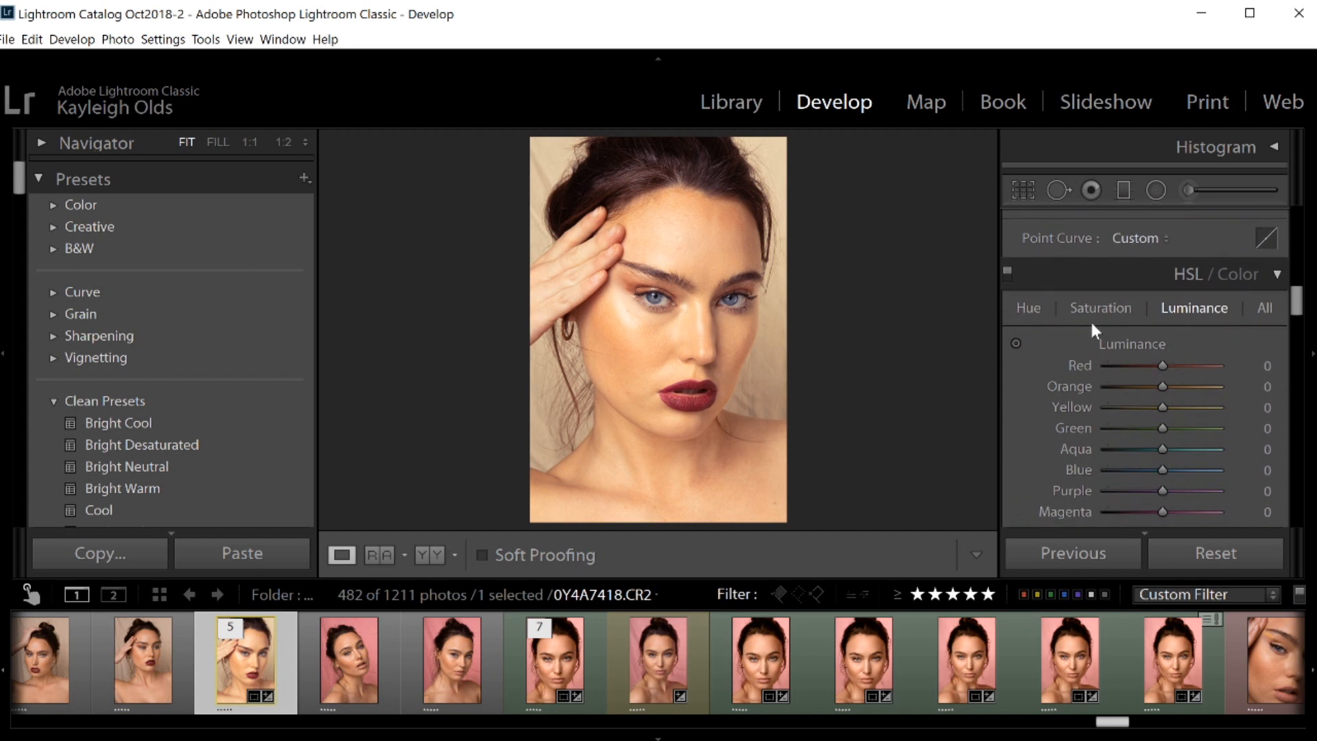
click(1027, 308)
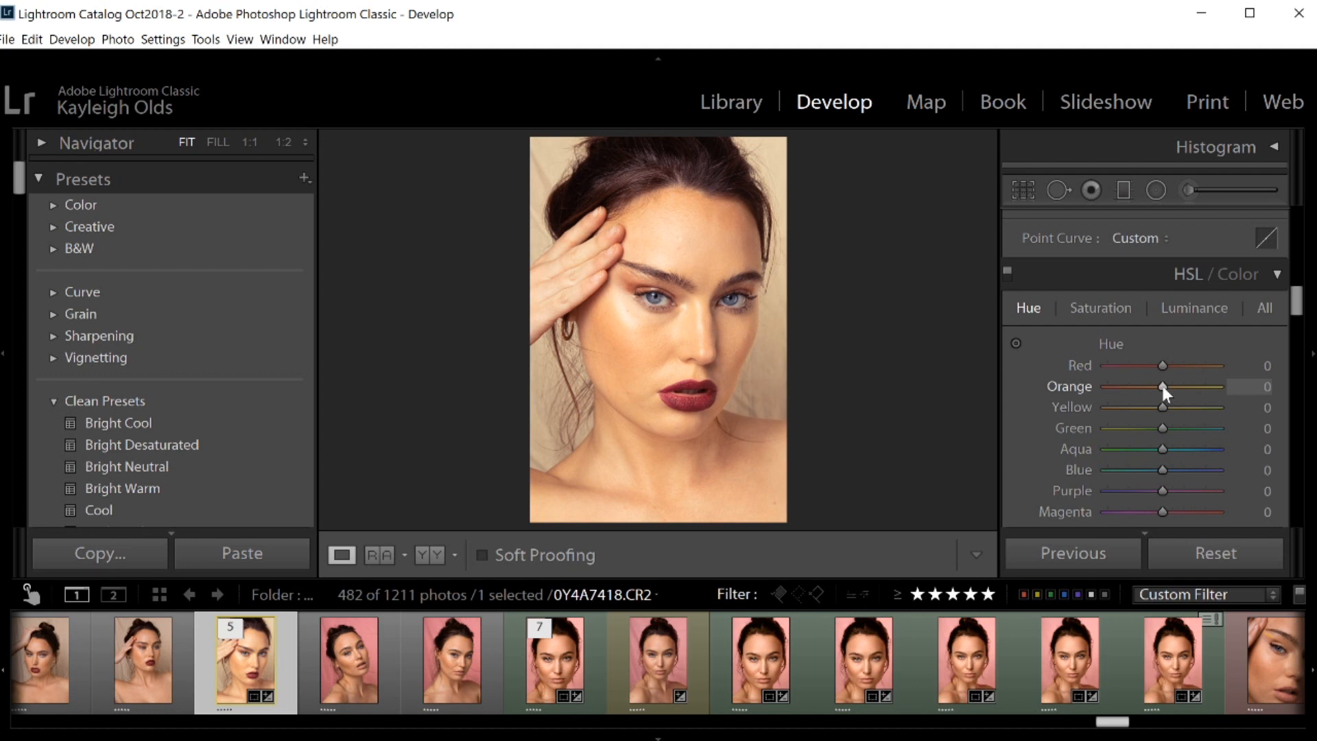
drag(1164, 389, 1162, 392)
drag(1164, 392, 1163, 392)
drag(1161, 392, 1156, 393)
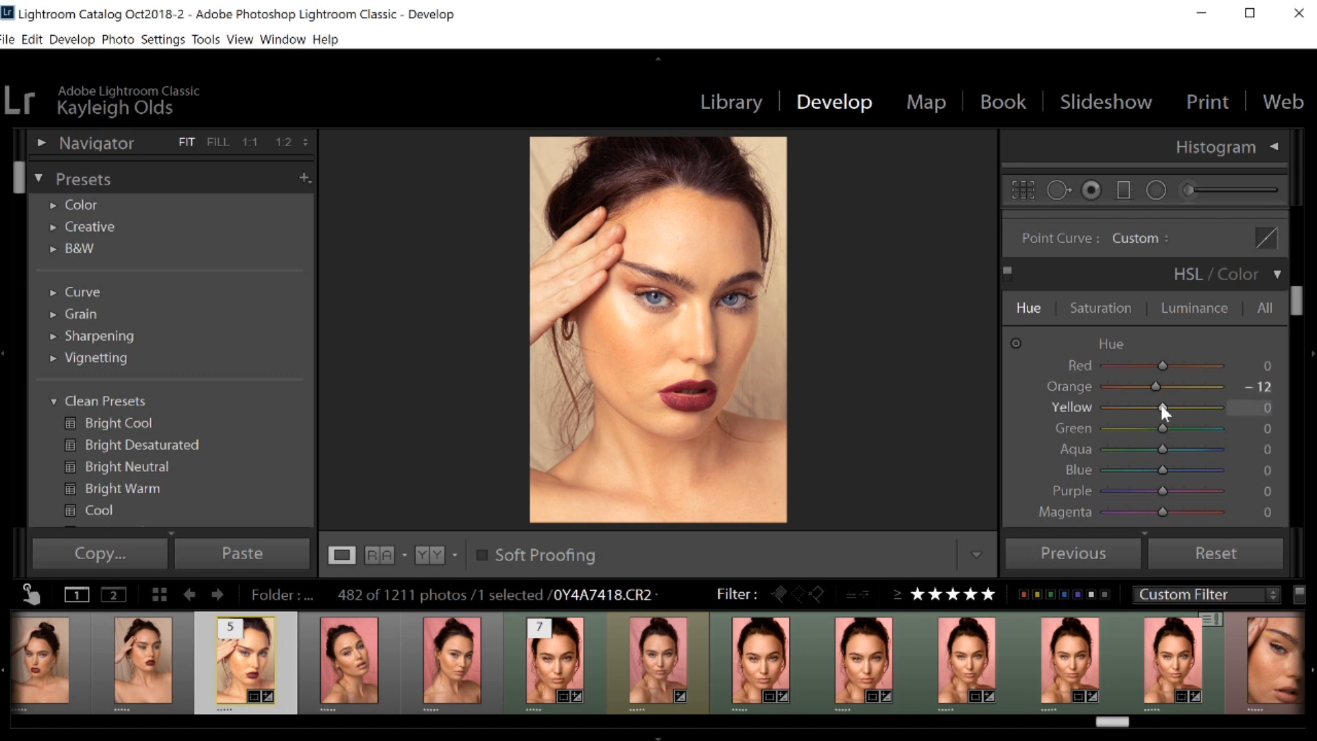
drag(1164, 410, 1160, 411)
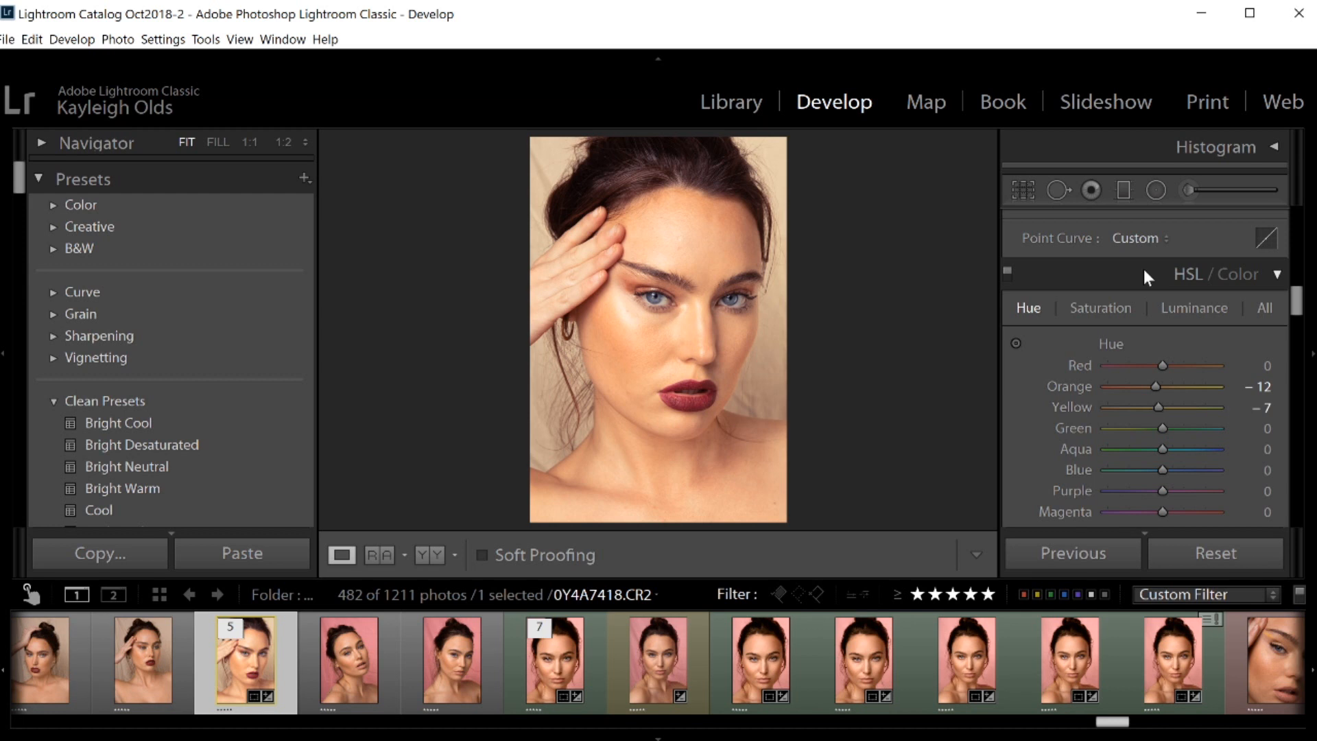
- Set the HSL Saturation of Red to -6 and of Orange to -7
click(1085, 308)
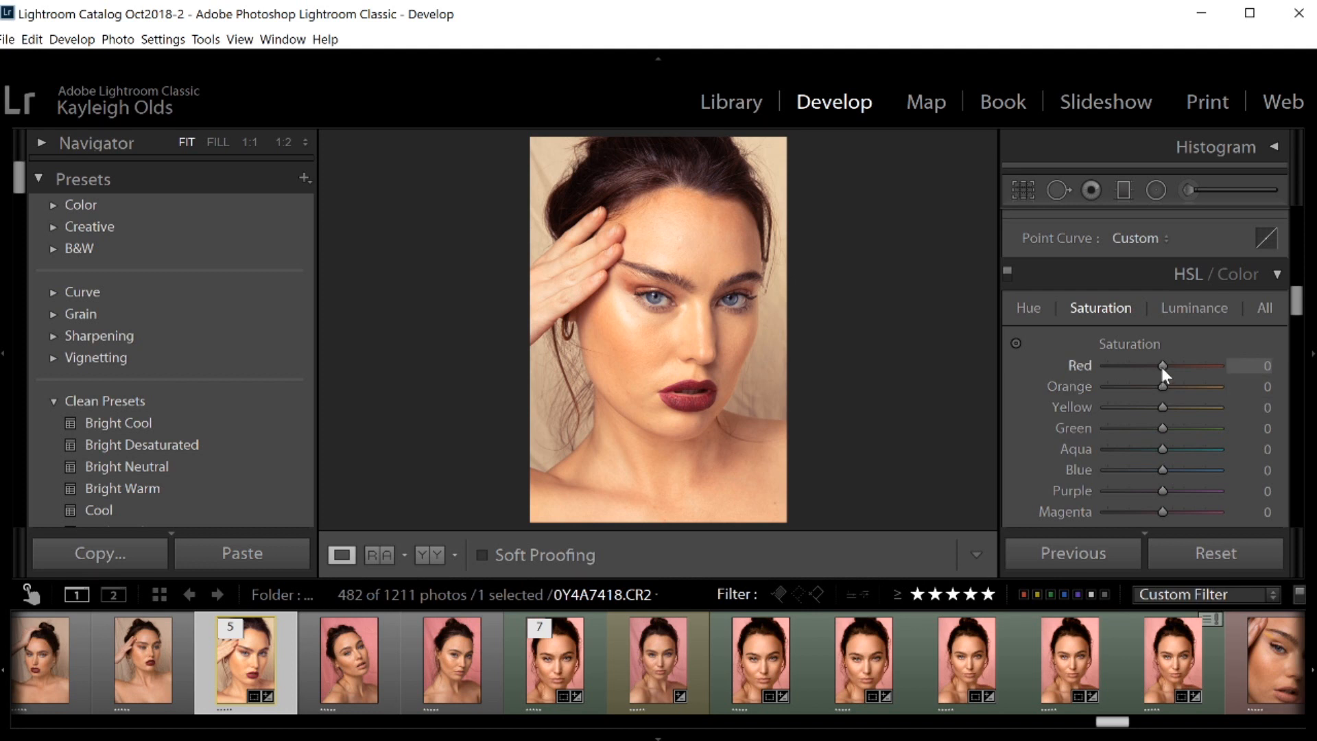
drag(1162, 368, 1158, 363)
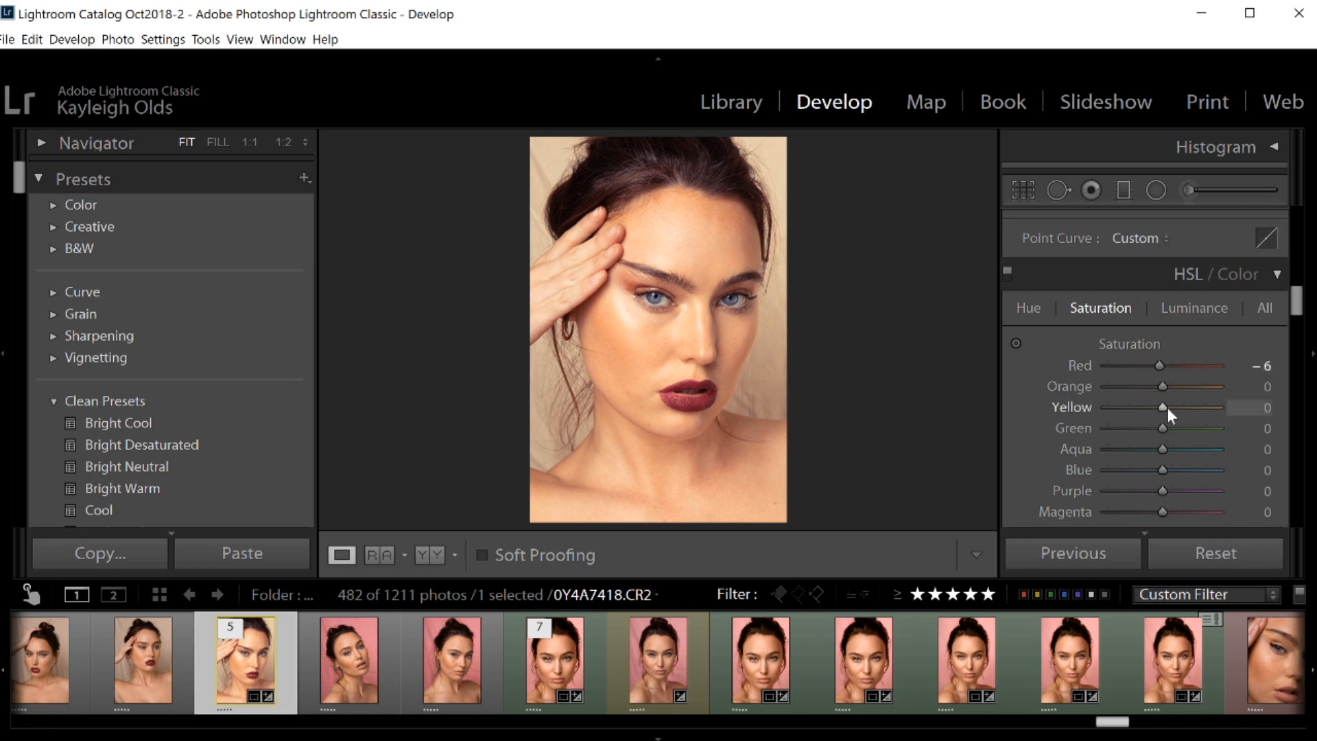
drag(1162, 386, 1158, 386)
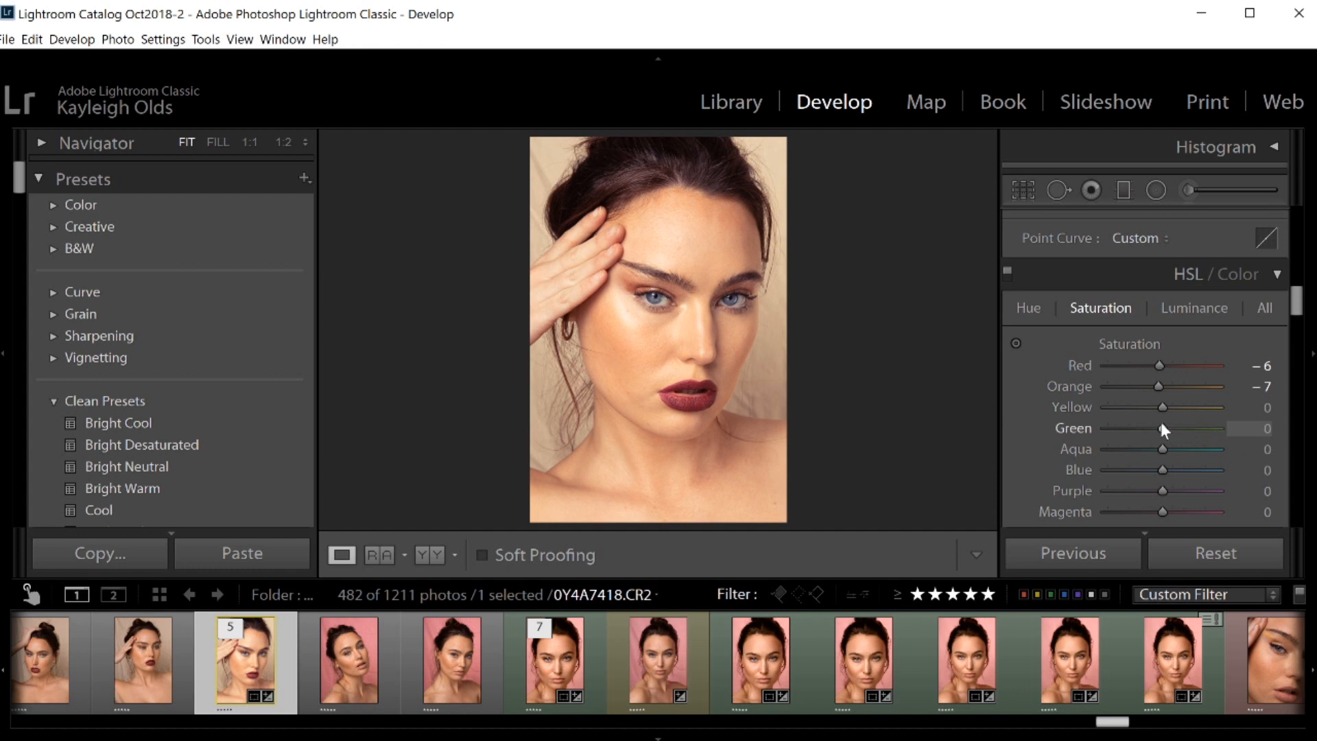
- Set the HSL Saturation of Yellow to -12 and the Luminance of Orange to -13
drag(1162, 407, 1157, 407)
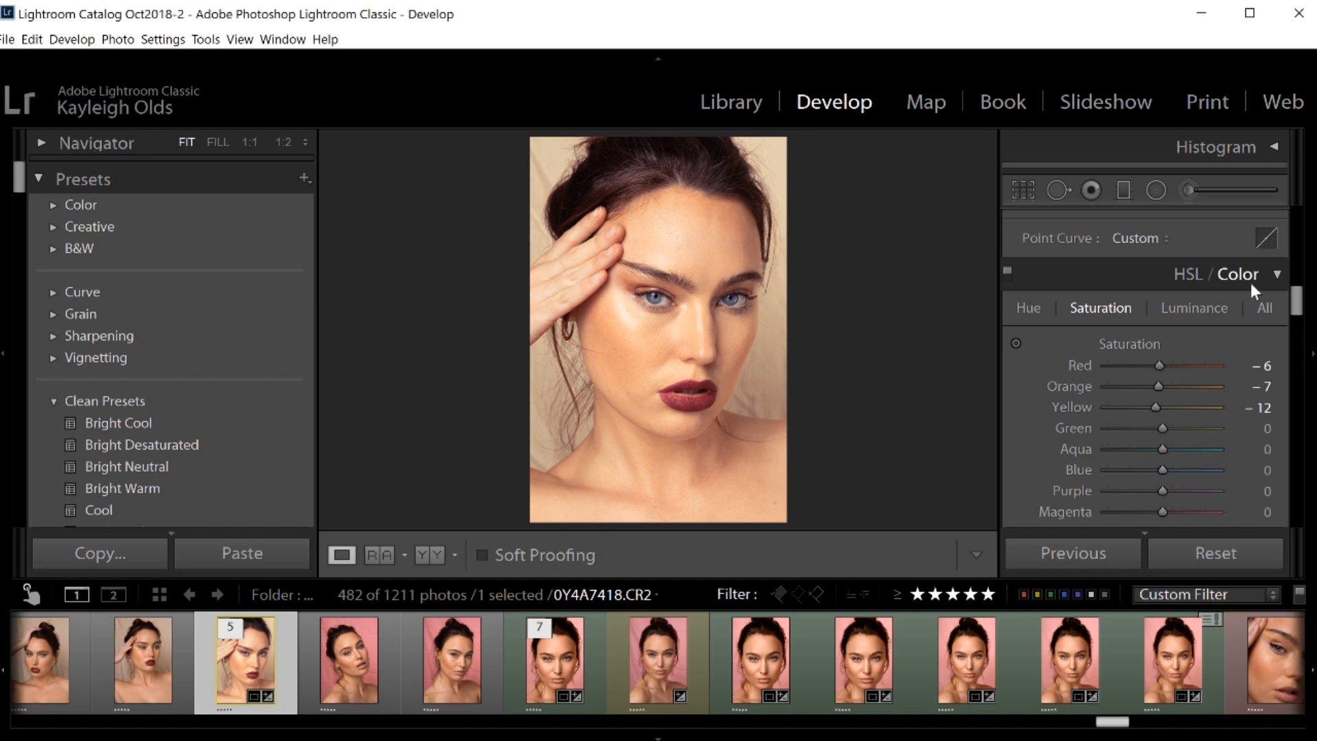
click(1198, 306)
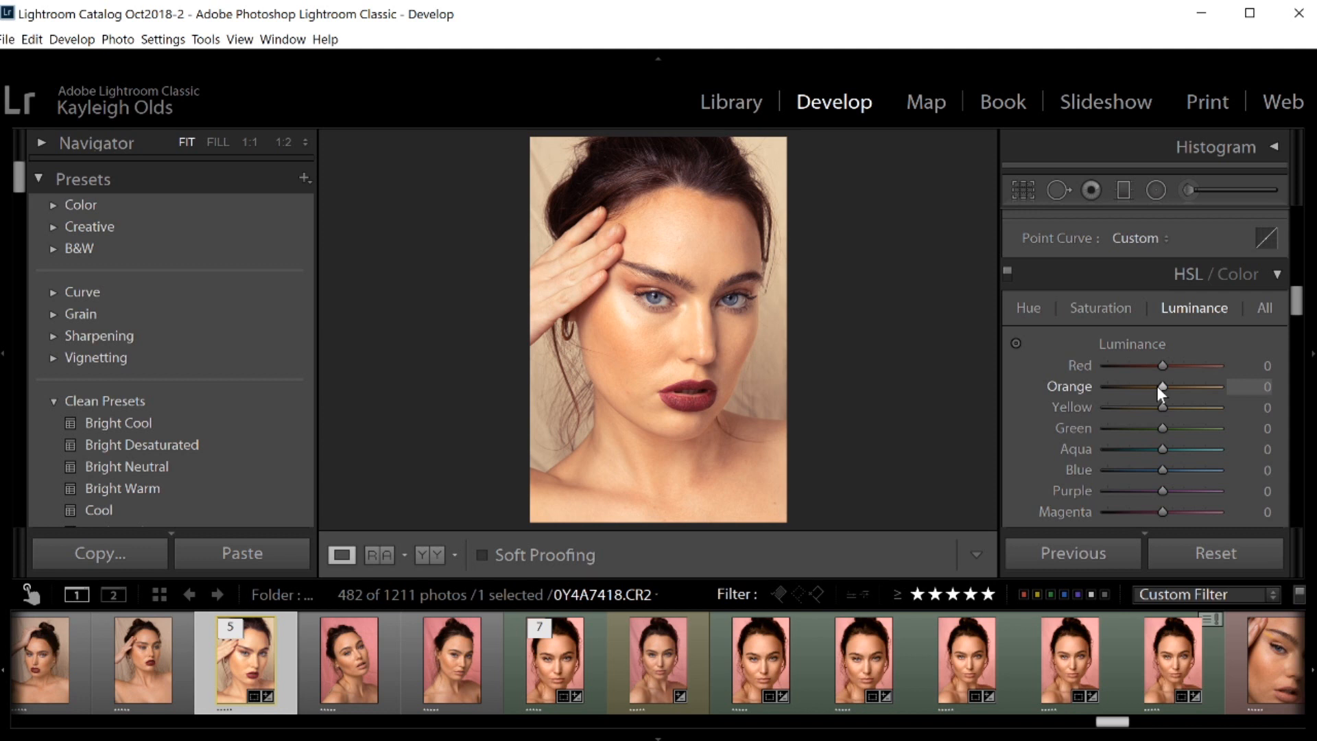
drag(1165, 386, 1157, 395)
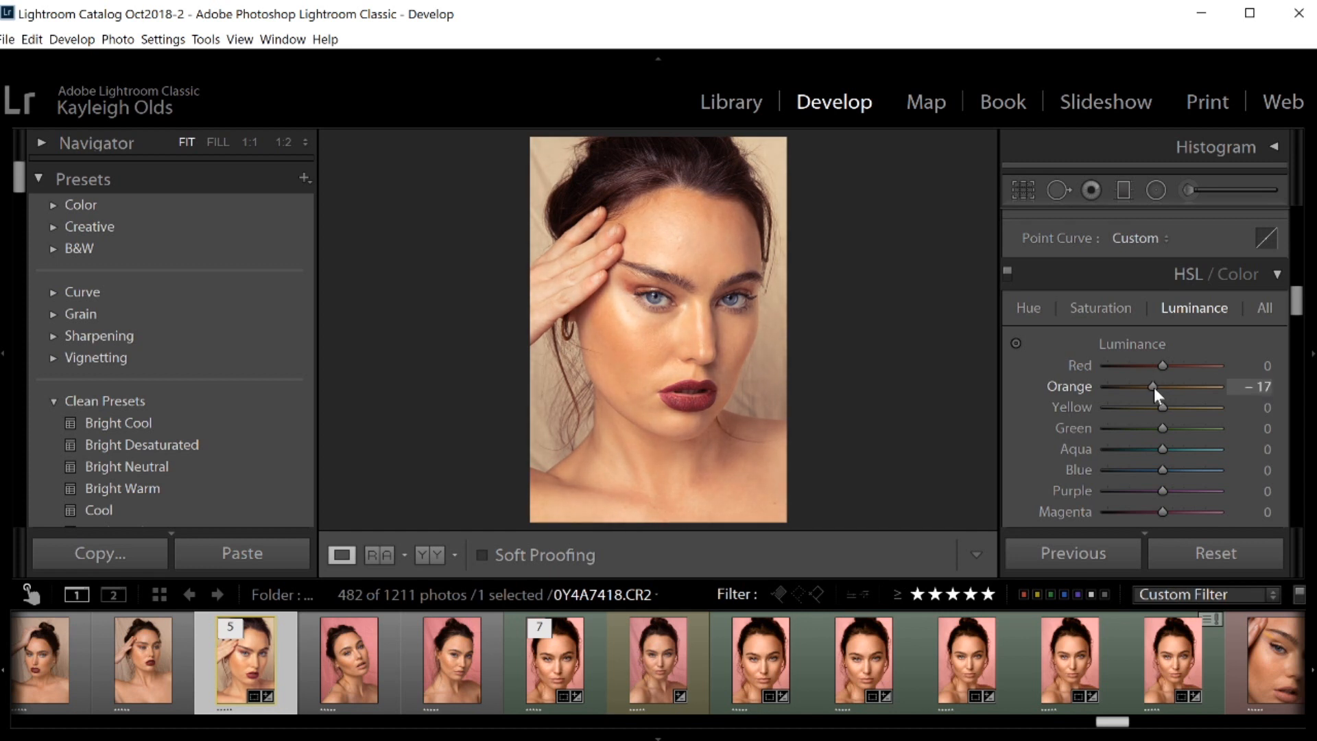
drag(1157, 394, 1158, 393)
drag(1154, 385, 1158, 384)
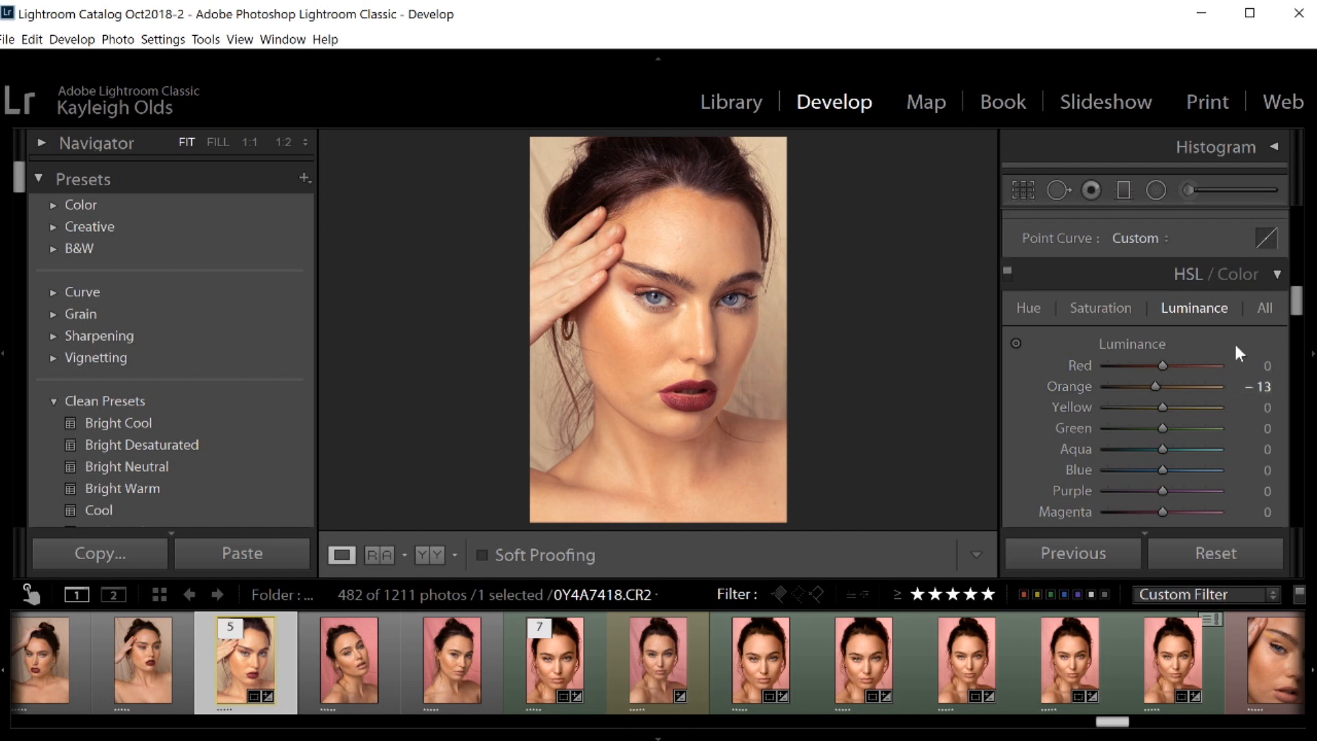
- Set the Split Toning Highlights to Hue 47 and Saturation 13
scroll(1203, 405, down, 6)
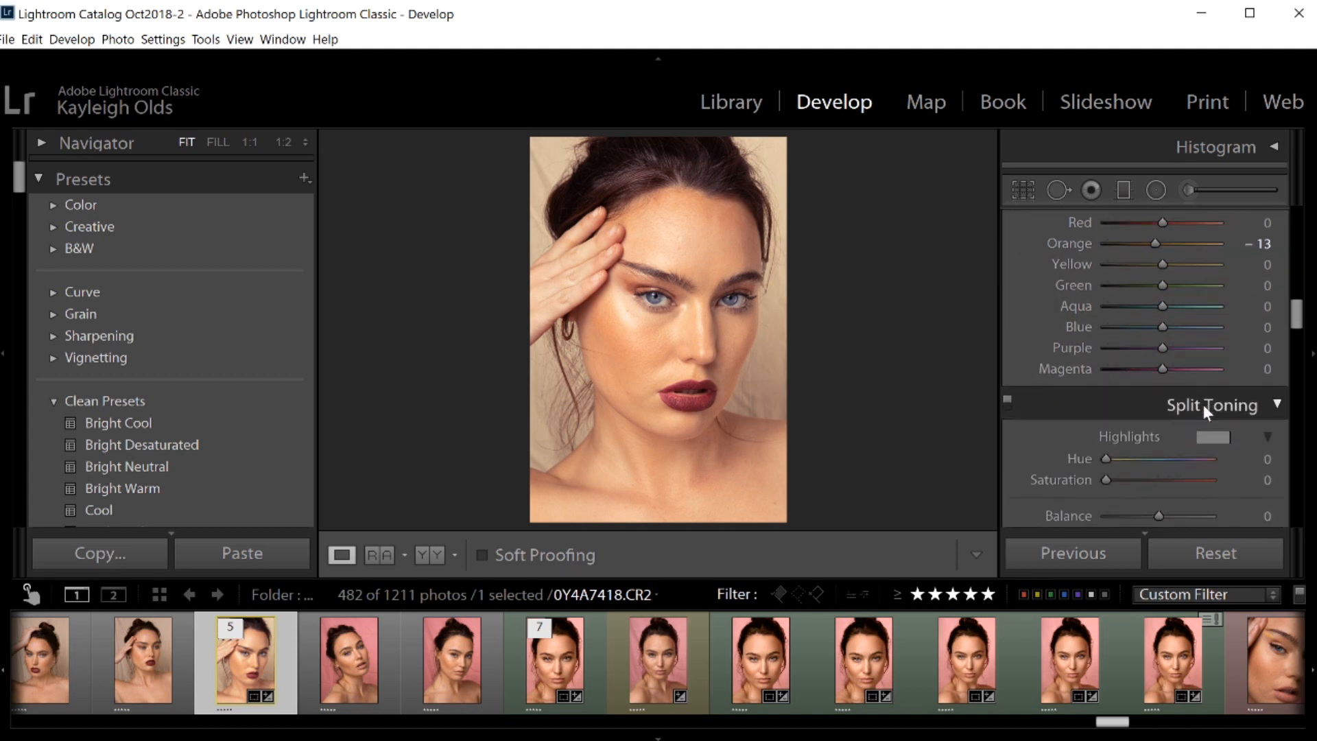
scroll(1203, 405, down, 1)
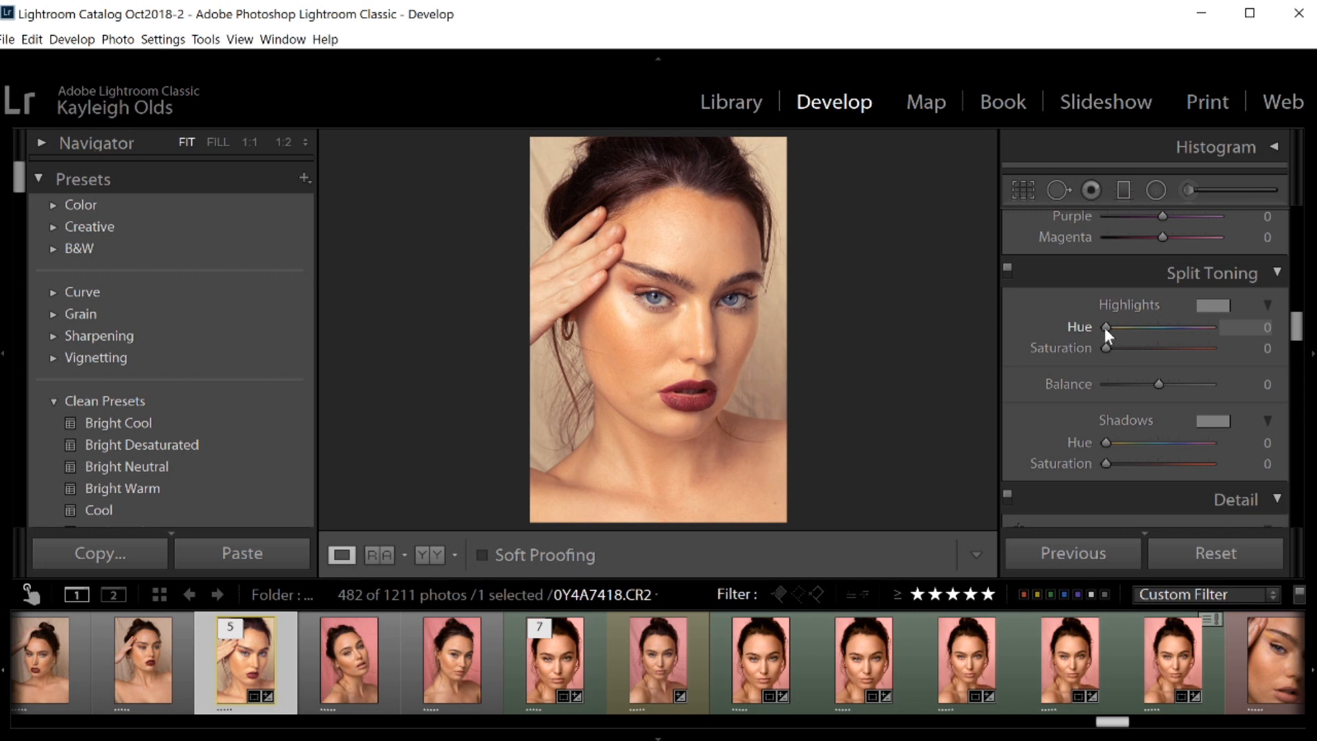
drag(1105, 327, 1119, 330)
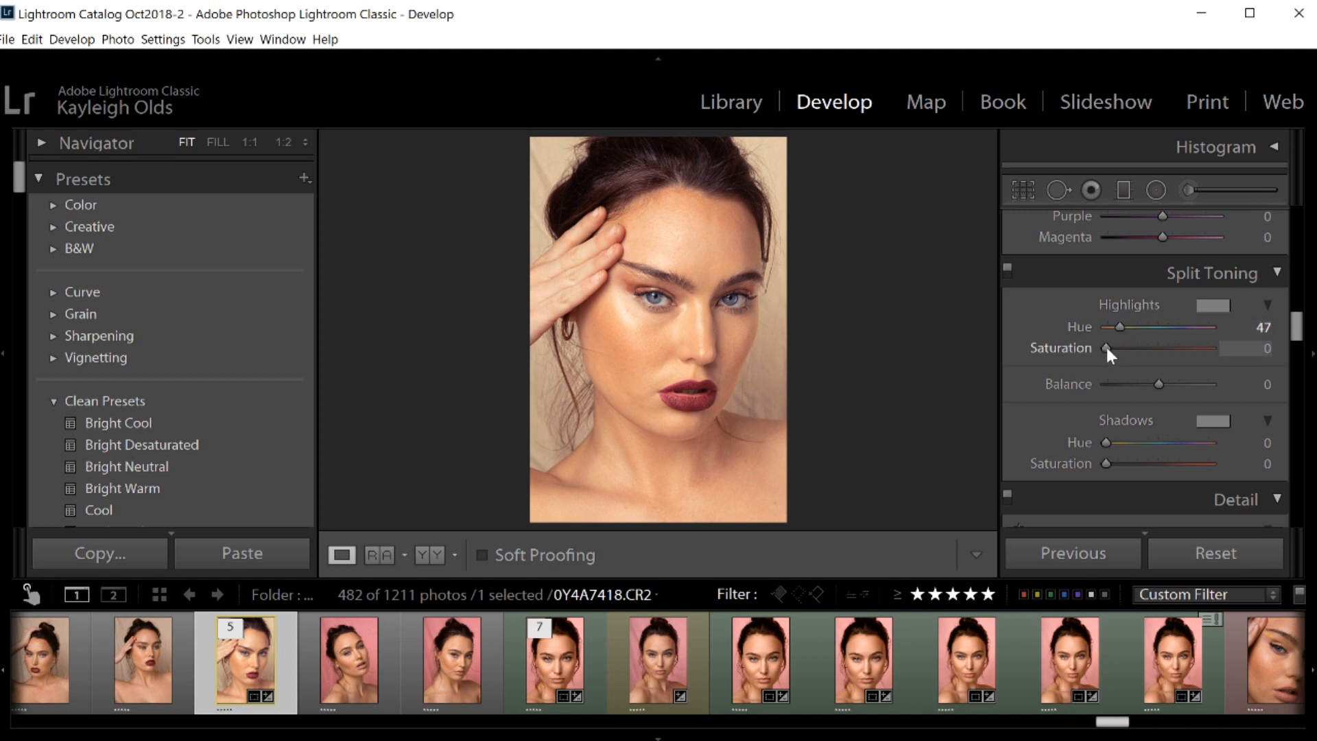
drag(1106, 347, 1119, 347)
drag(1120, 345, 1122, 344)
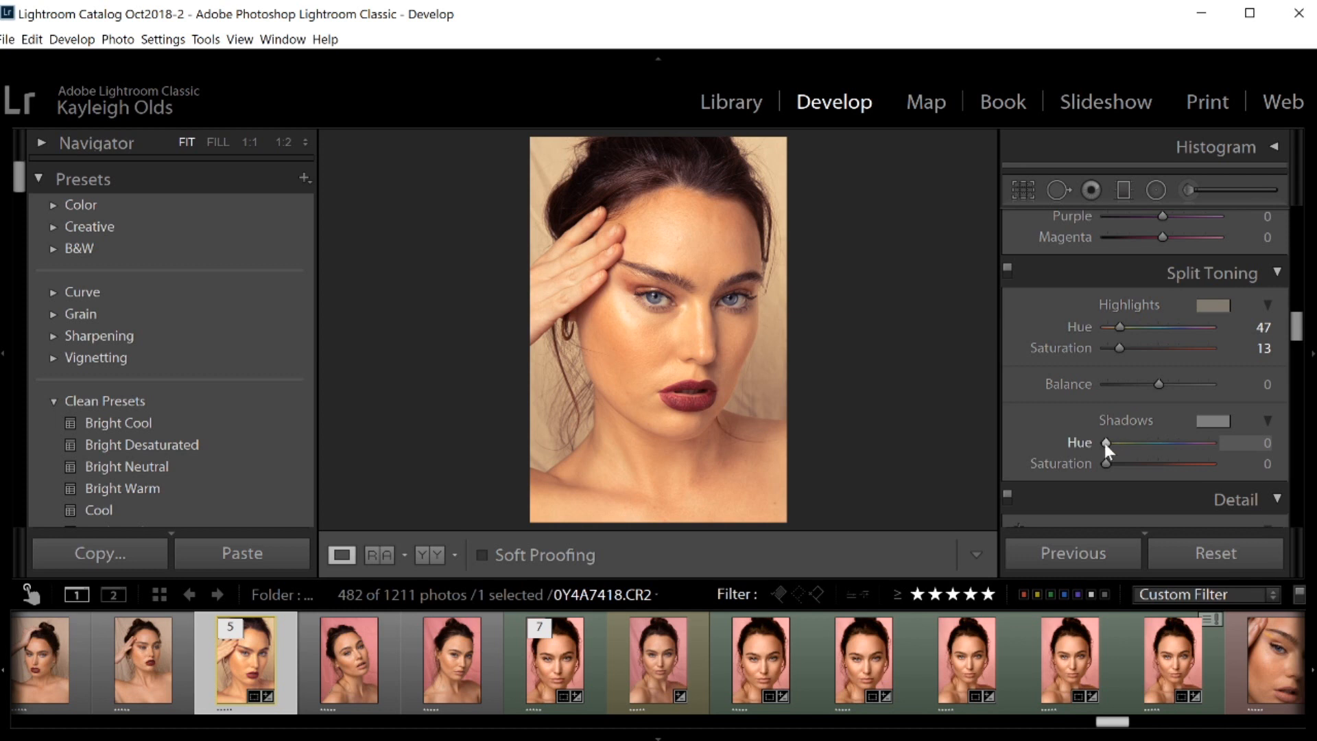
- Set the Split Toning Shadows to Hue 333 and Saturation 3, with the Balance at -11
drag(1105, 444, 1115, 444)
drag(1131, 450, 1215, 458)
drag(1211, 449, 1207, 455)
drag(1106, 468, 1117, 469)
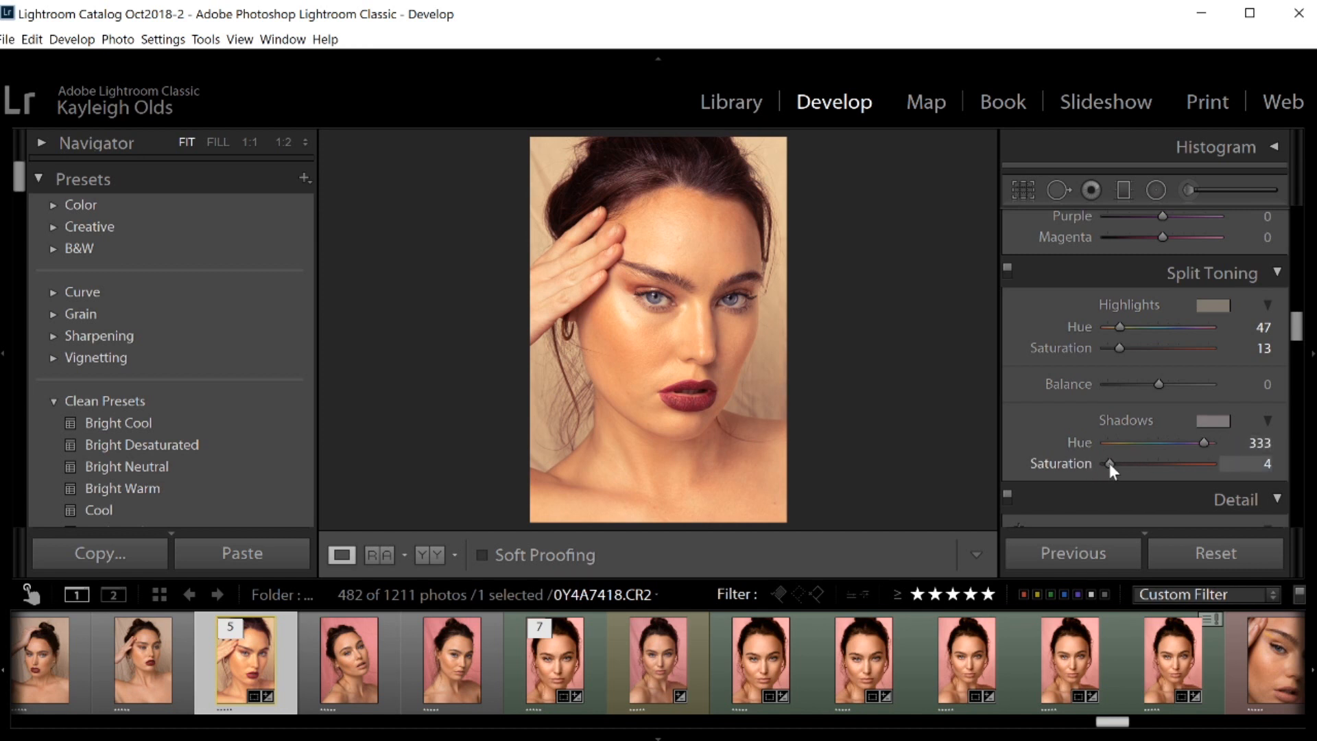
drag(1112, 471, 1111, 471)
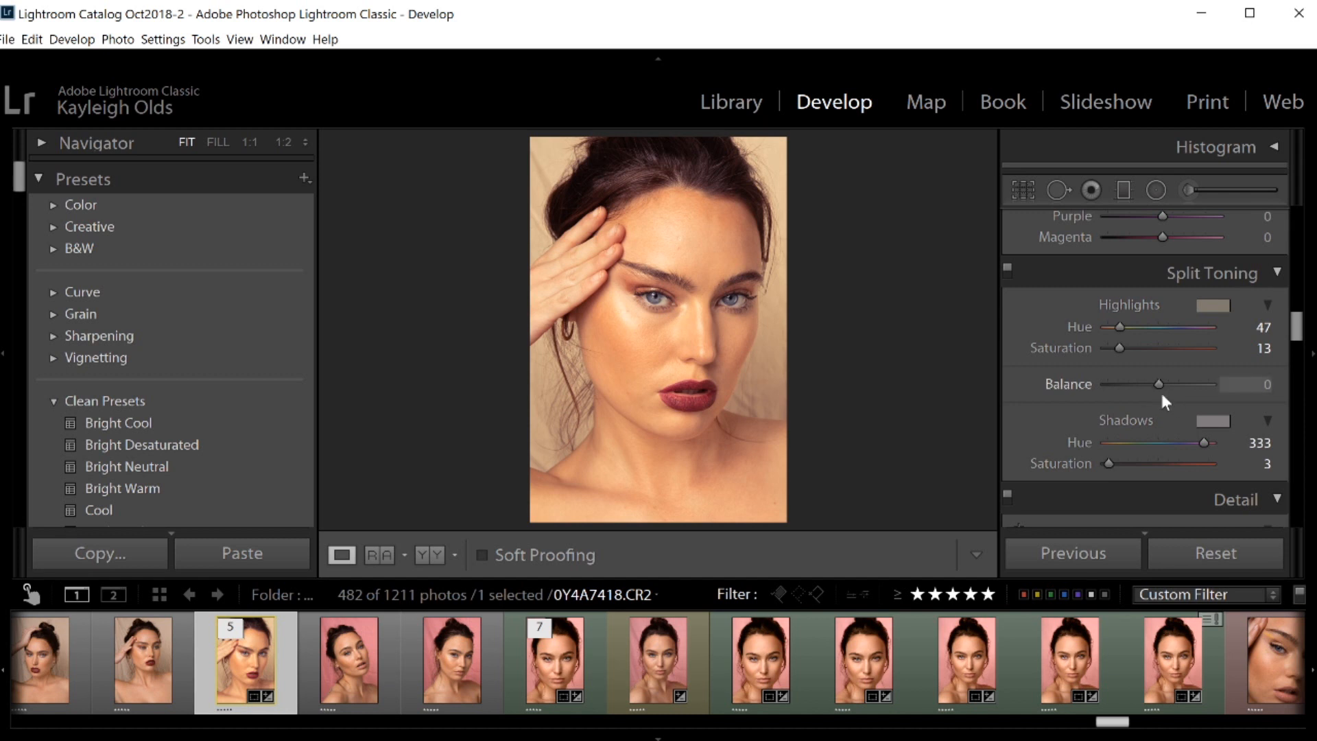
mouse_move(1158, 386)
mouse_down()
mouse_move(1127, 386)
mouse_move(1191, 393)
mouse_move(1130, 394)
mouse_move(1181, 399)
mouse_move(1153, 395)
mouse_up()
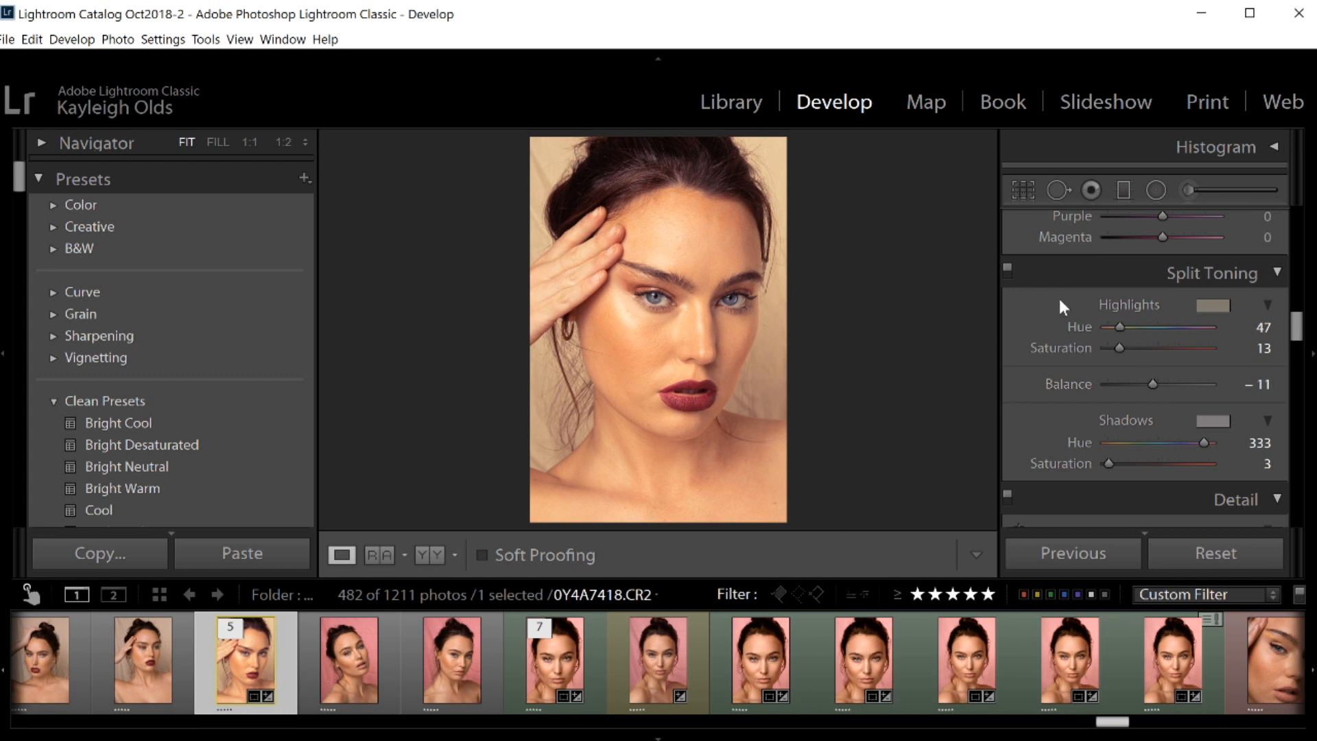
- Reduce the basic tone settings to Highlights +23, Whites +4 and Exposure +0.35
drag(1296, 325, 1298, 237)
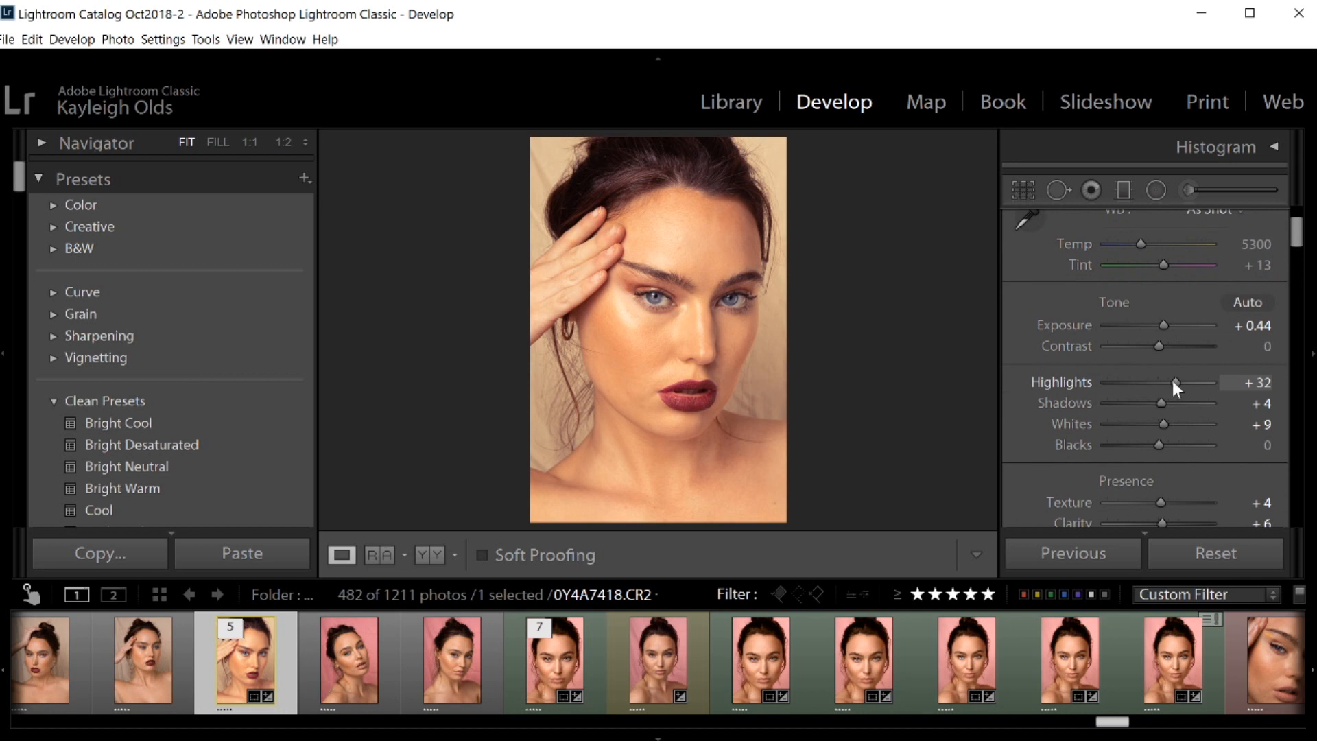
drag(1173, 383, 1168, 382)
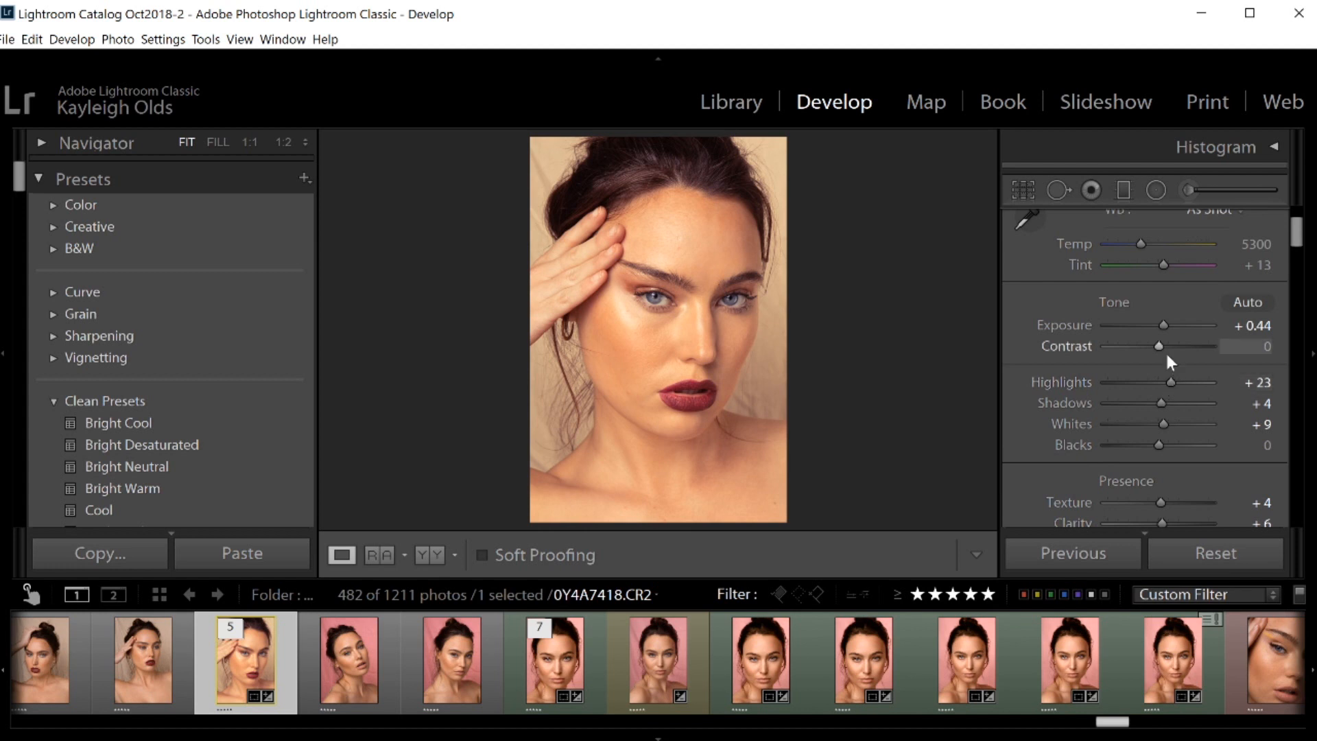
drag(1162, 421, 1161, 421)
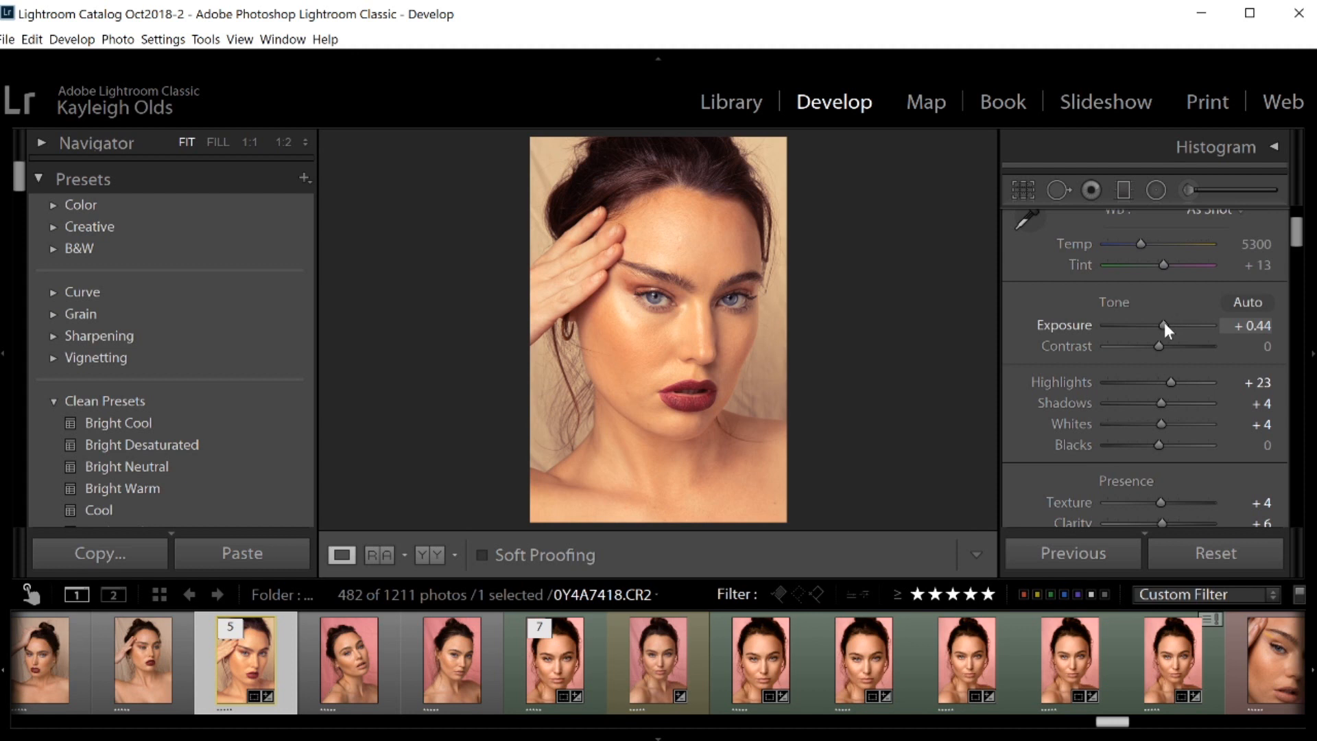
drag(1163, 323, 1162, 319)
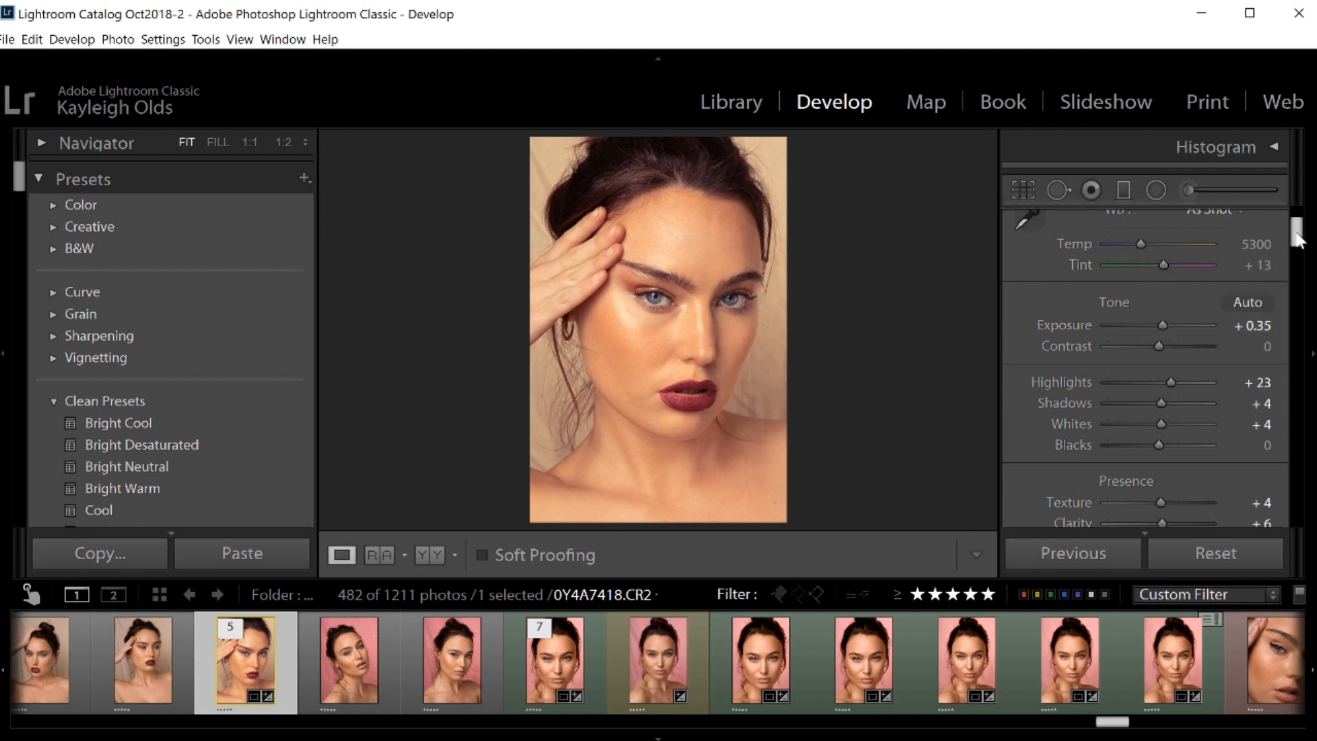
- Lower the Saturation of the Split Toning Highlights to 8
drag(1299, 237, 1307, 332)
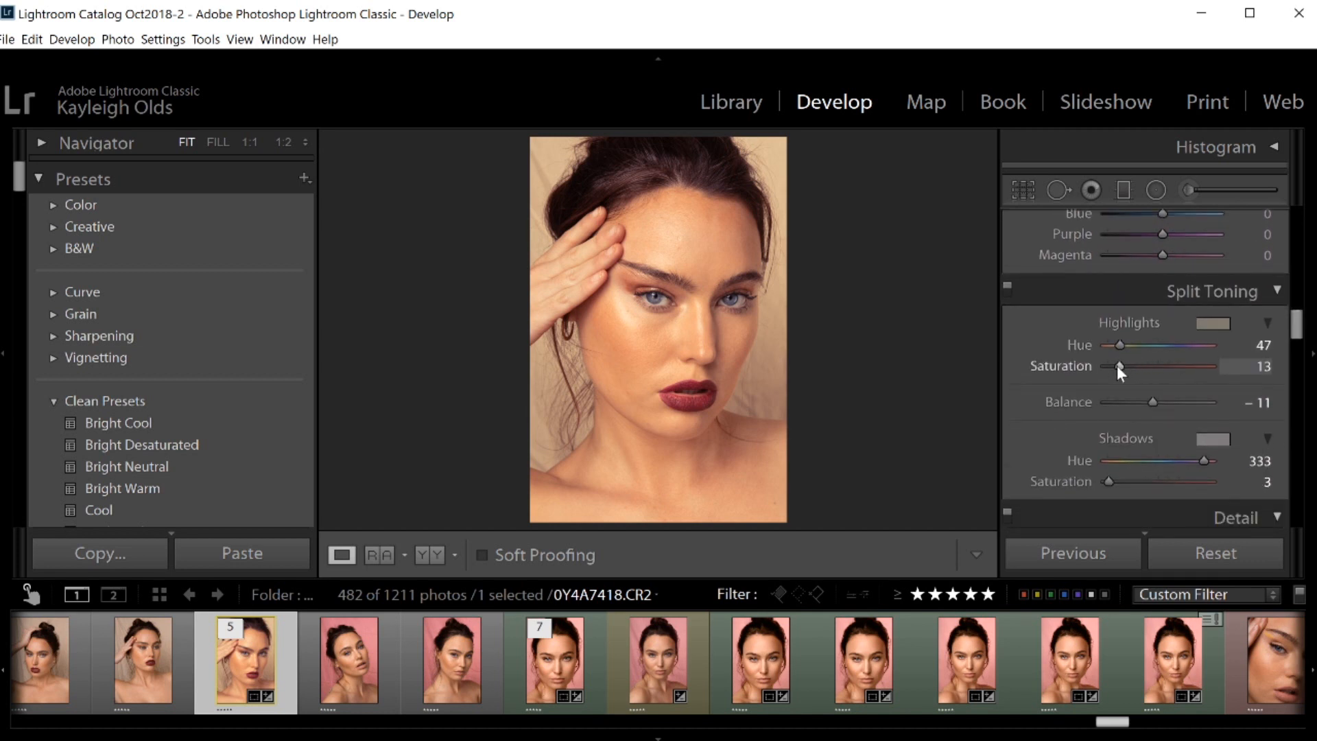
drag(1117, 365, 1114, 368)
drag(1295, 321, 1294, 323)
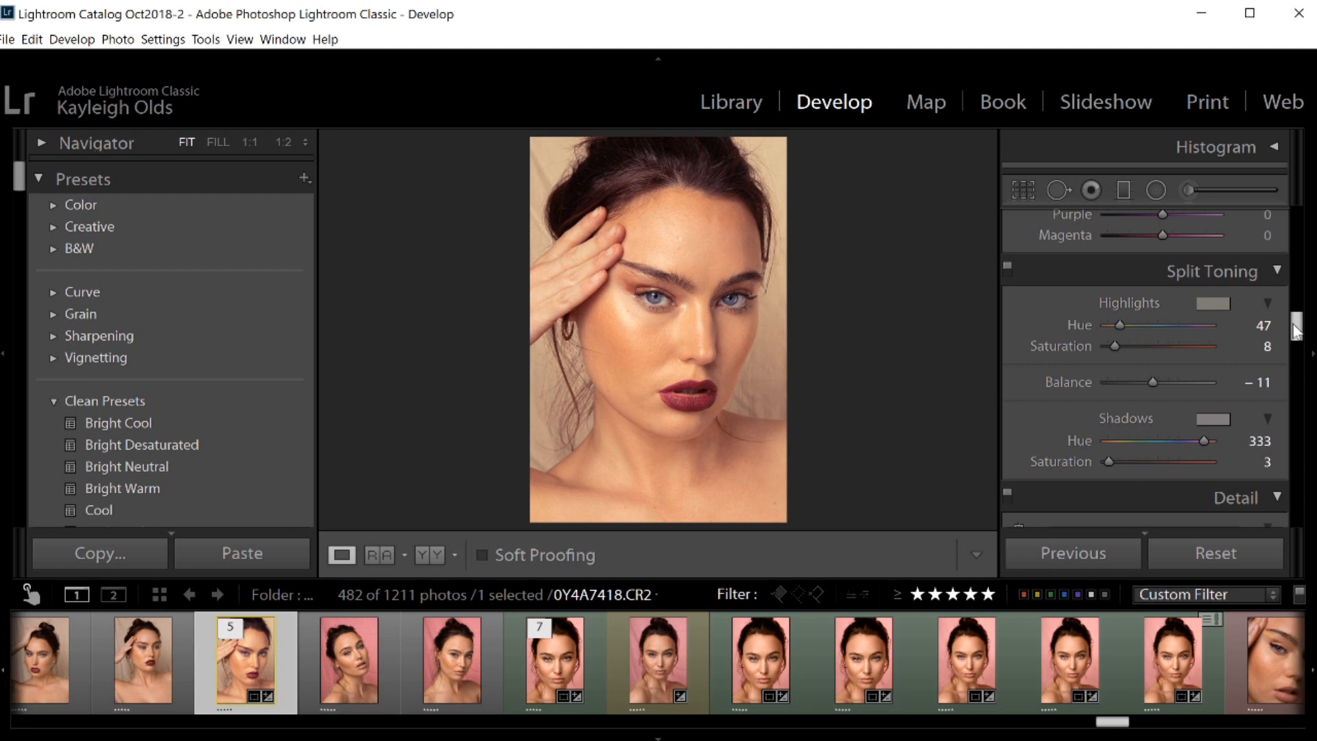
- Show the before and after versions side by side and start creating a preset from the current settings
click(431, 554)
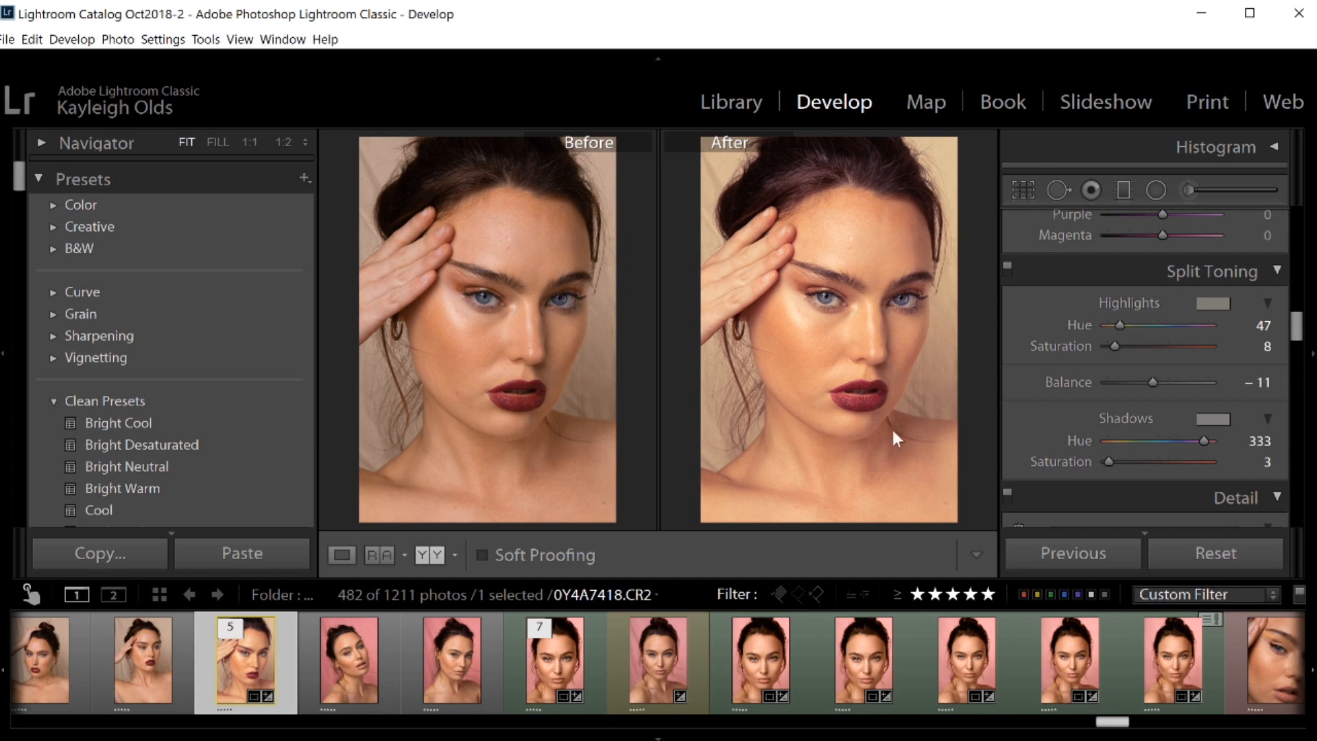
click(304, 179)
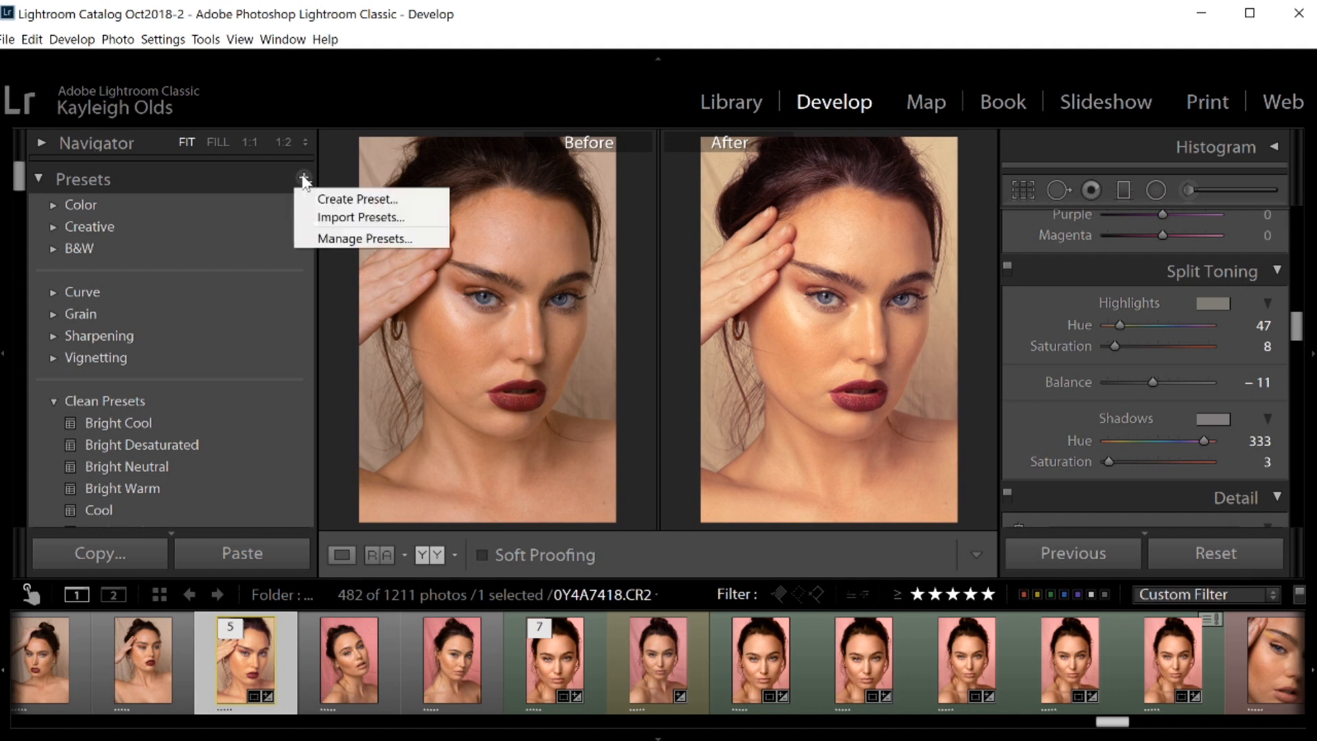
click(312, 197)
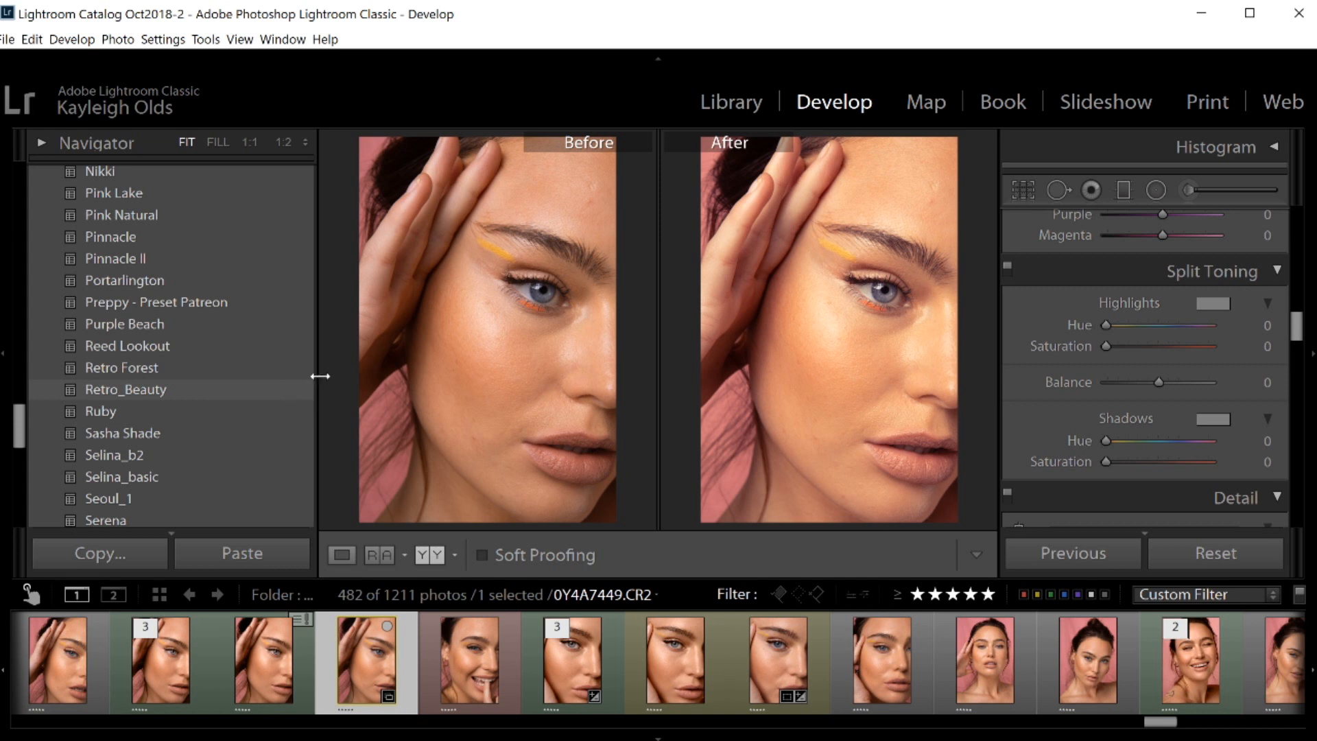
- Preview the Retro_Beauty preset on other portraits, selecting 0Y4A7457.CR2 and the close-up 0Y4A7536.CR2
click(1095, 660)
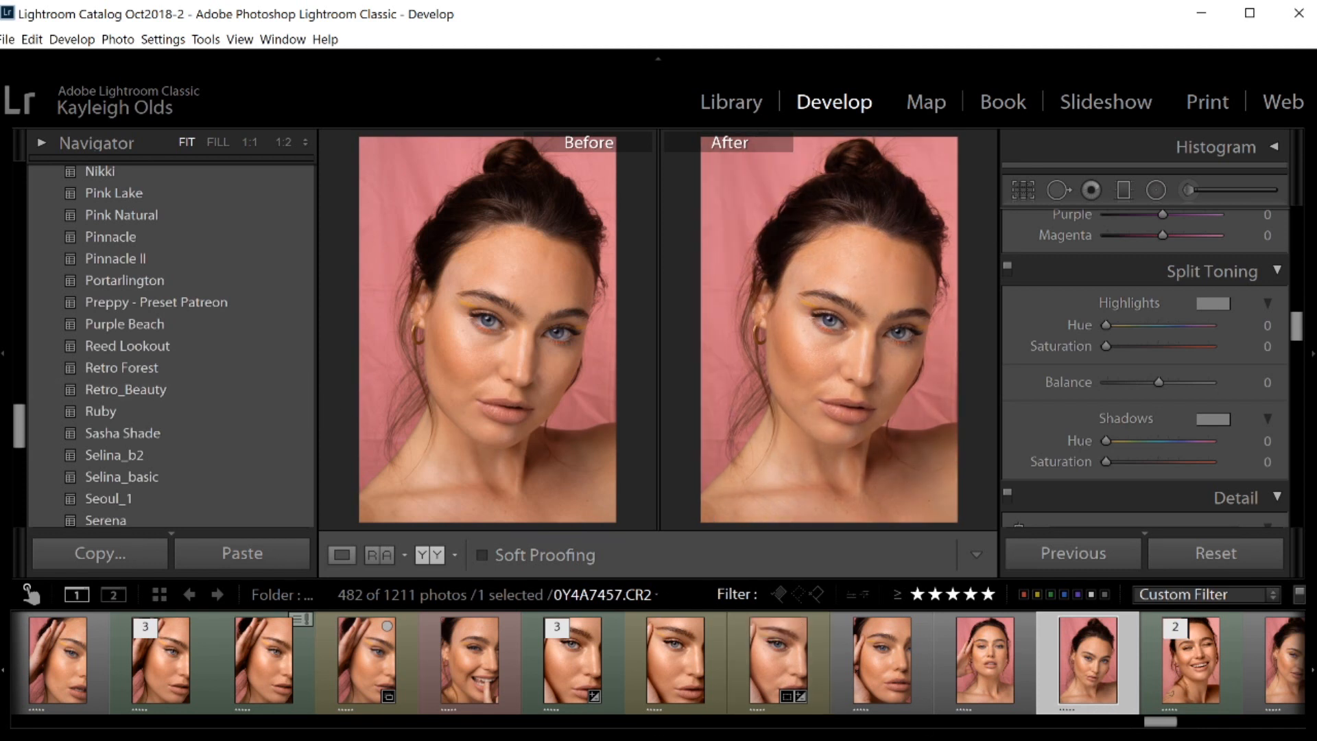
drag(1161, 722, 1225, 695)
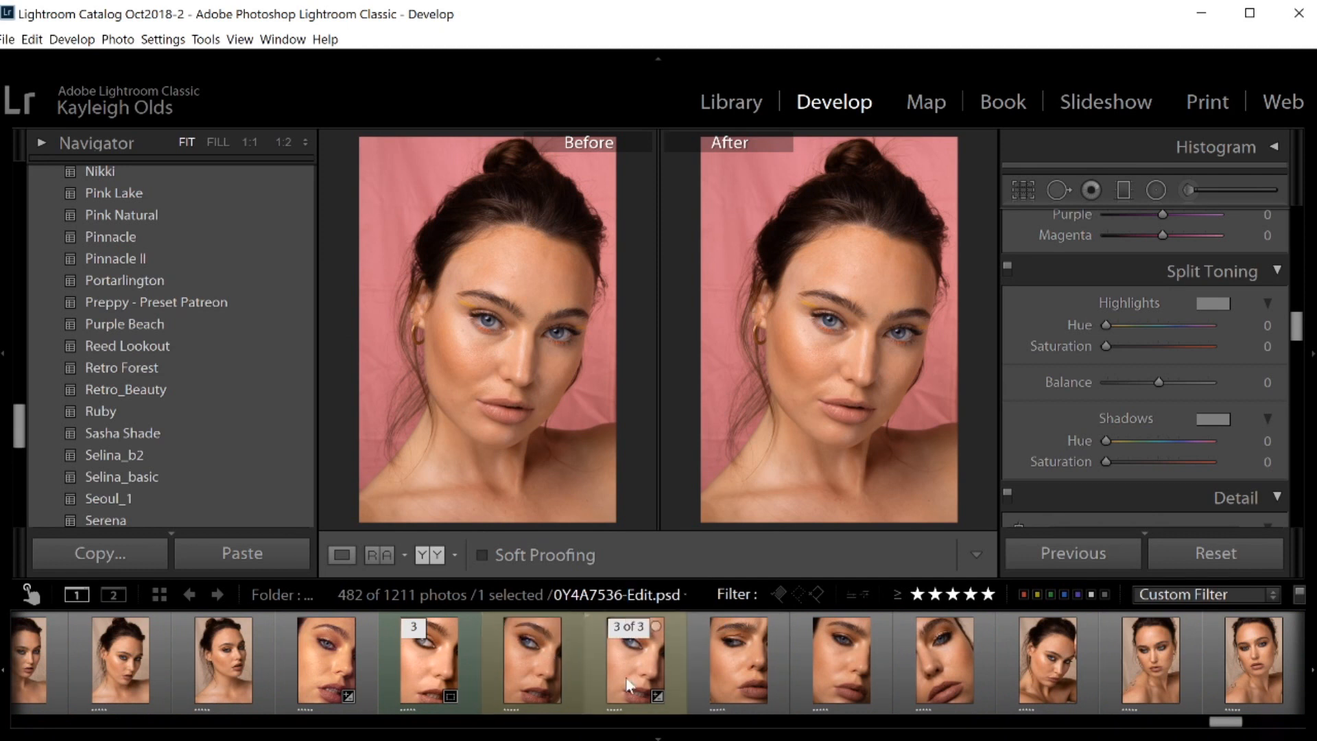
click(656, 673)
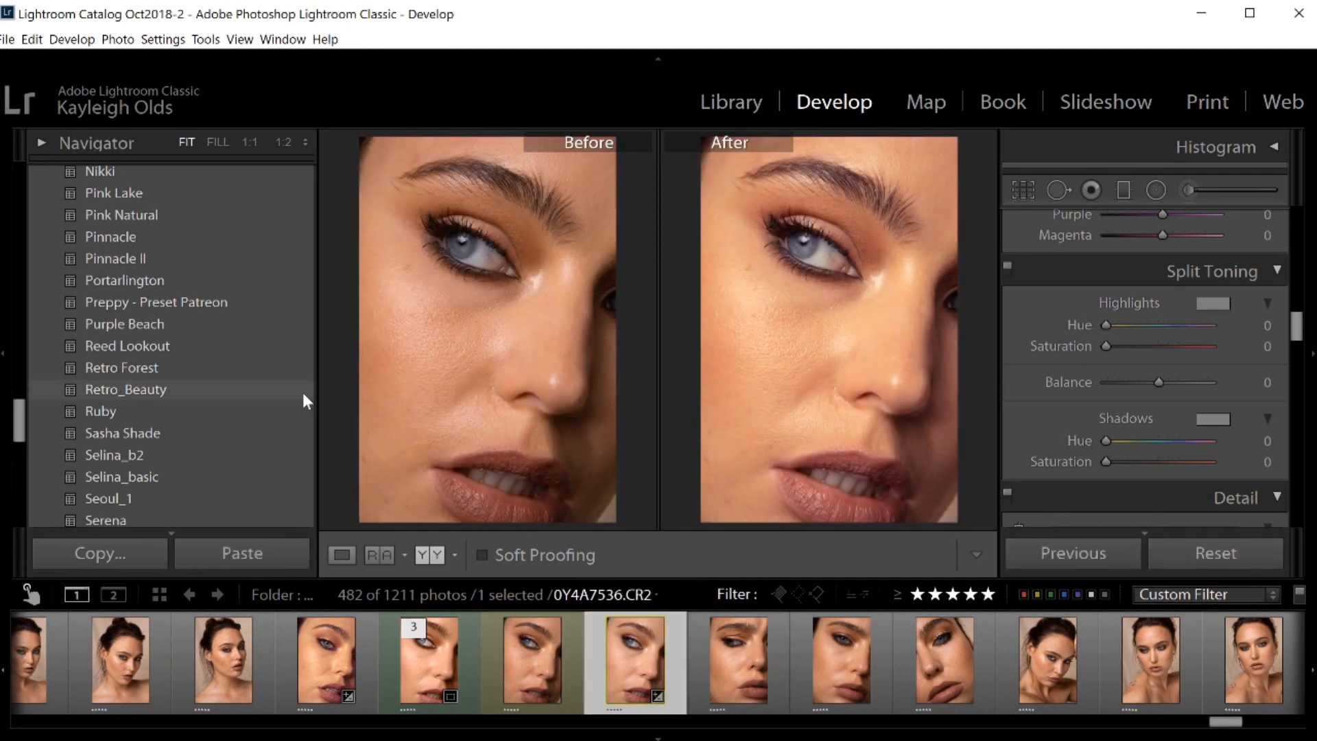